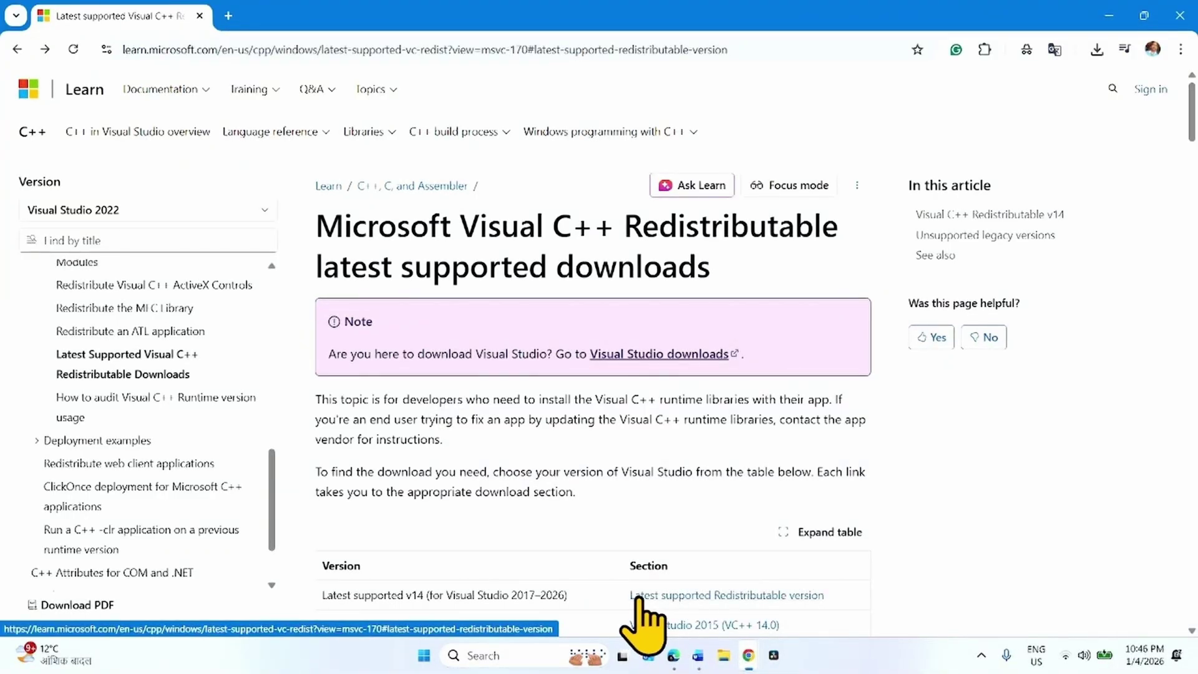
Jump to the 'Latest supported Redistributable version' download table on Microsoft Learn
{"action": "left_click", "coordinate": [749, 598]}
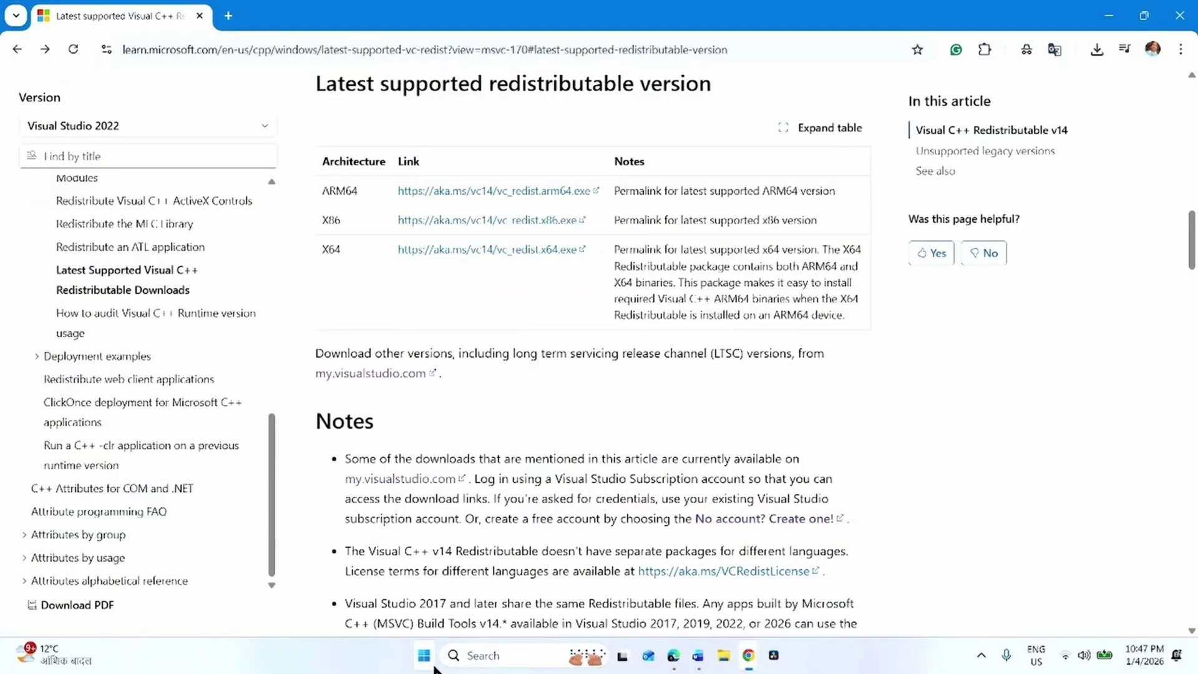
Check Settings > System > About to confirm the PC is a 64-bit x64 system
{"action": "left_click", "coordinate": [424, 655]}
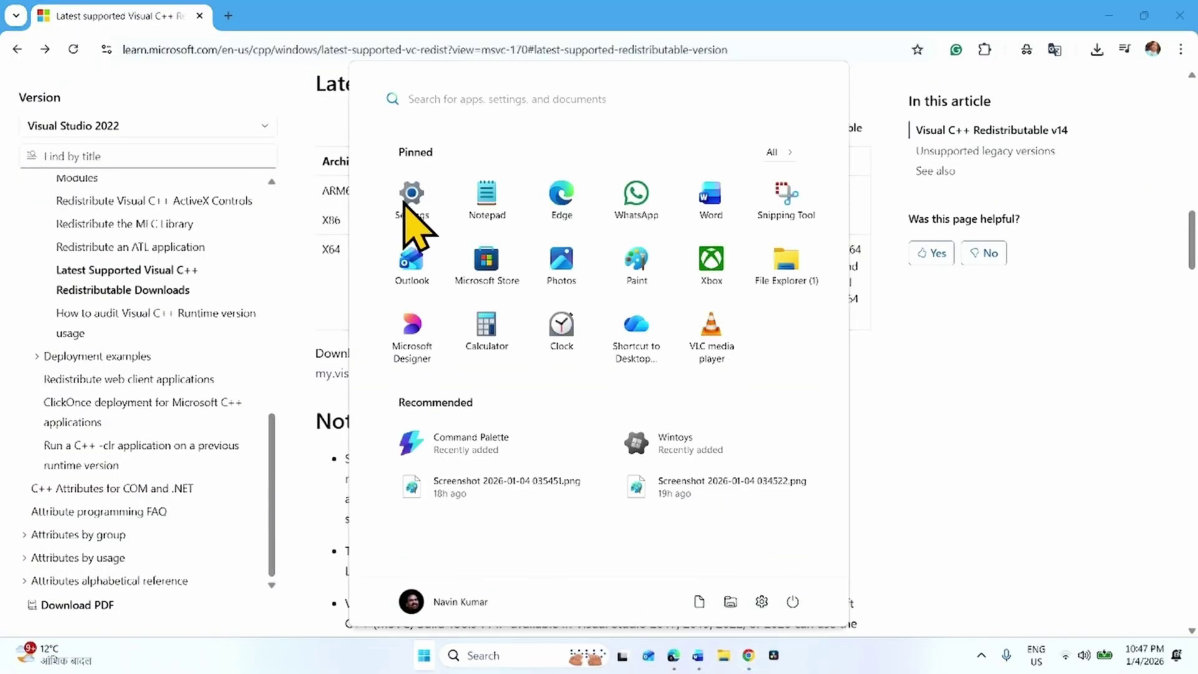
{"action": "left_click", "coordinate": [412, 202]}
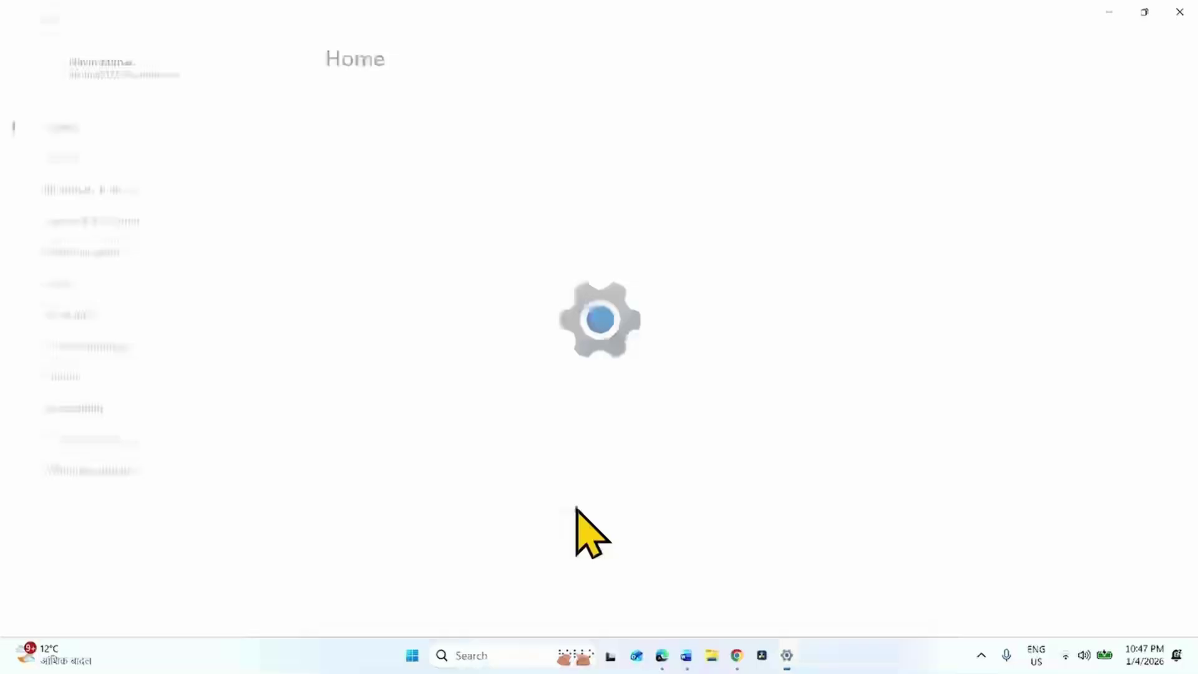
{"action": "left_click", "coordinate": [66, 158]}
{"action": "scroll", "coordinate": [449, 428], "scroll_direction": "down", "scroll_amount": 2}
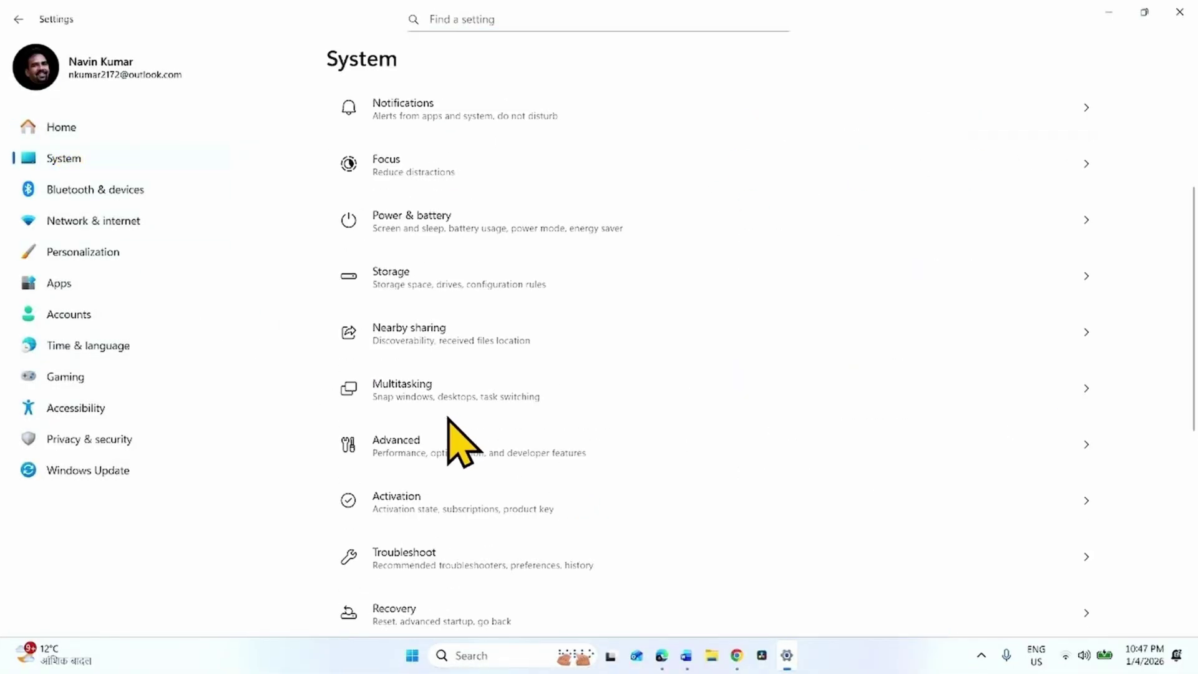
{"action": "scroll", "coordinate": [450, 421], "scroll_direction": "down", "scroll_amount": 5}
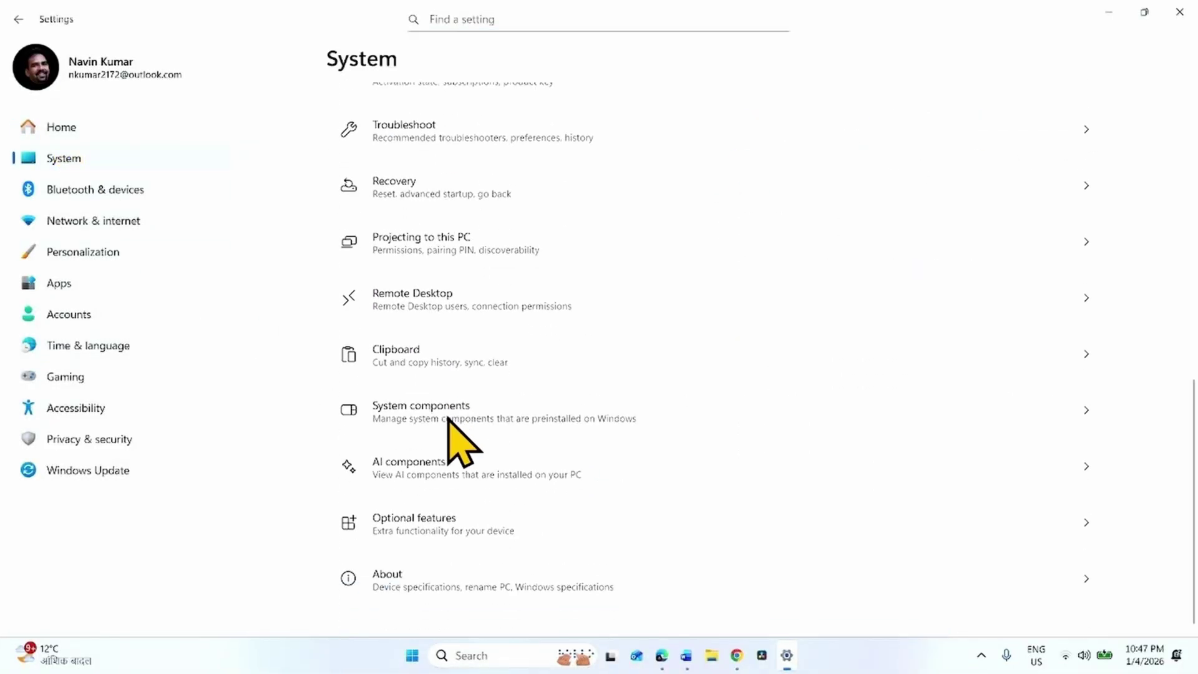
{"action": "left_click", "coordinate": [421, 583]}
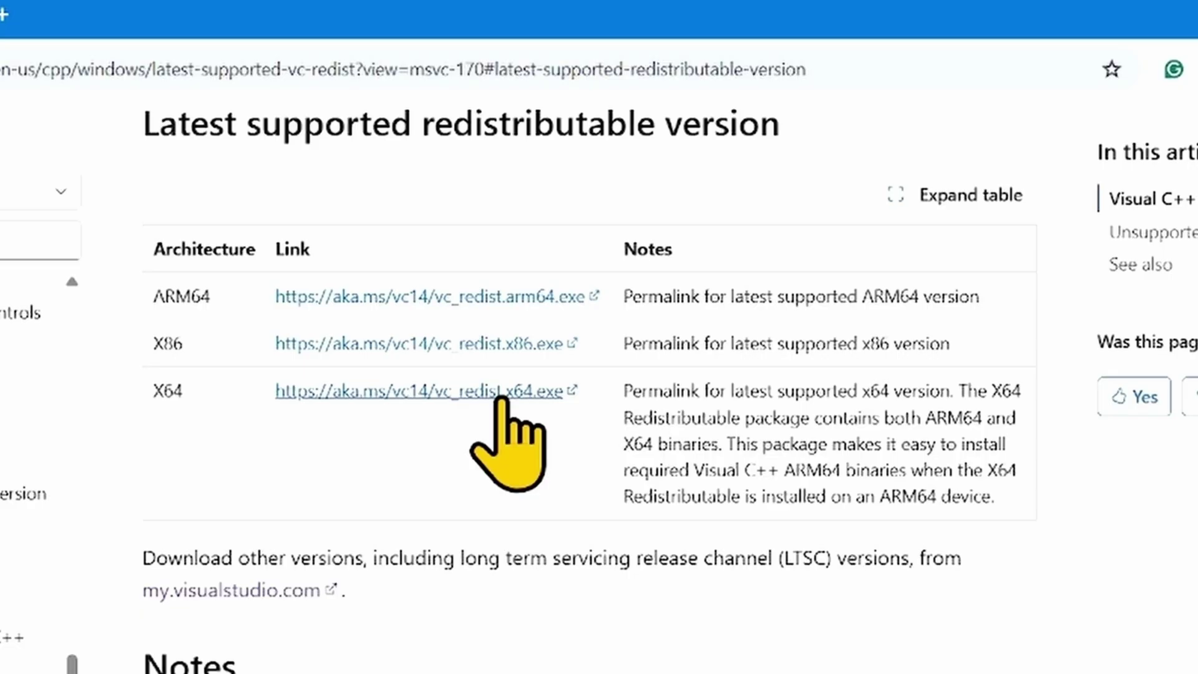
Download VC_redist.x64.exe from the X64 row of the download table
{"action": "left_click", "coordinate": [499, 396]}
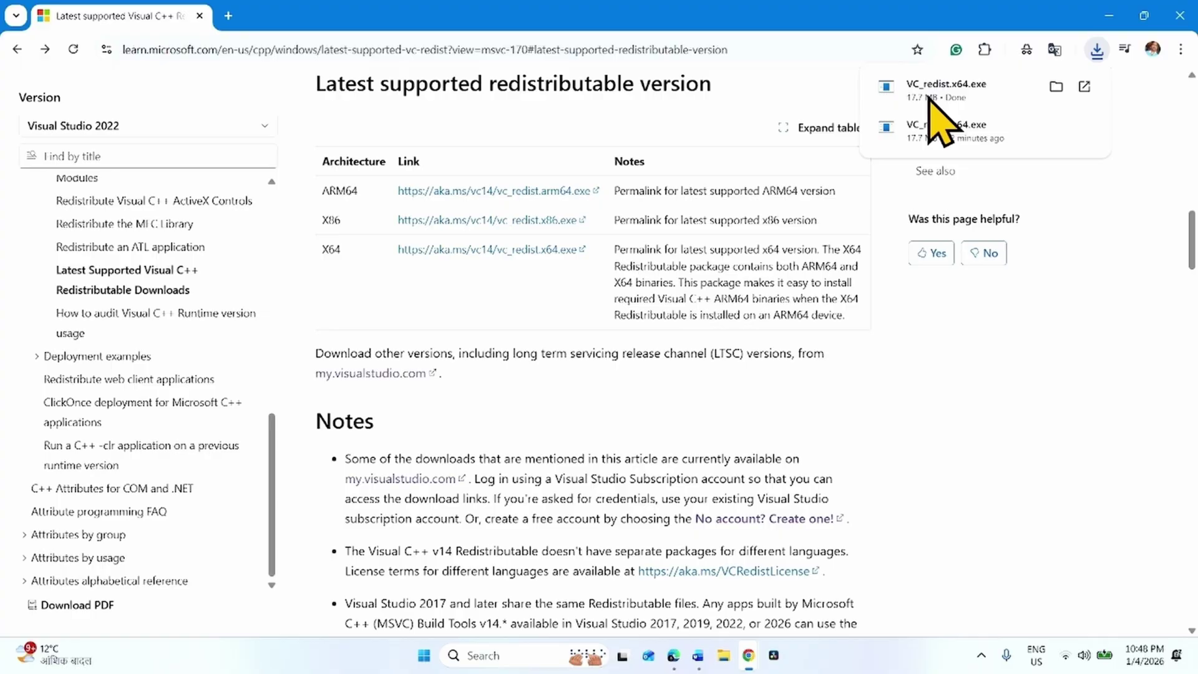
{"action": "mouse_move", "coordinate": [974, 90]}
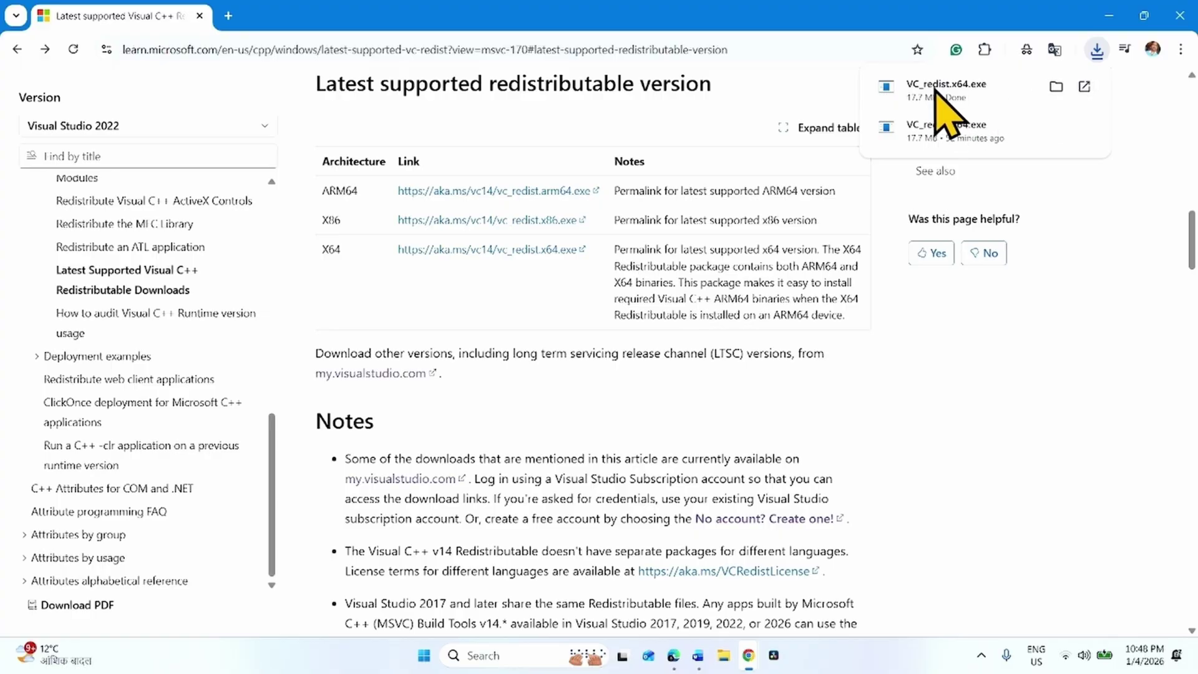
Install VC_redist.x64.exe after accepting the license, then close the success dialog without restarting
{"action": "left_click", "coordinate": [934, 86]}
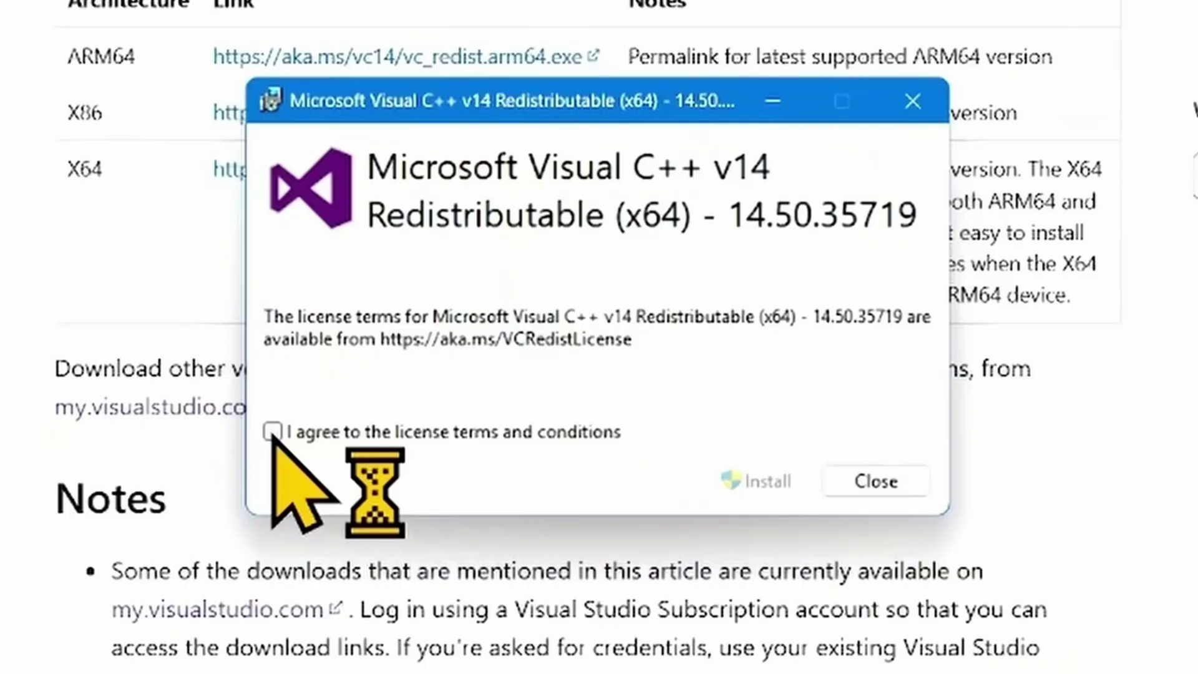
{"action": "left_click", "coordinate": [272, 433]}
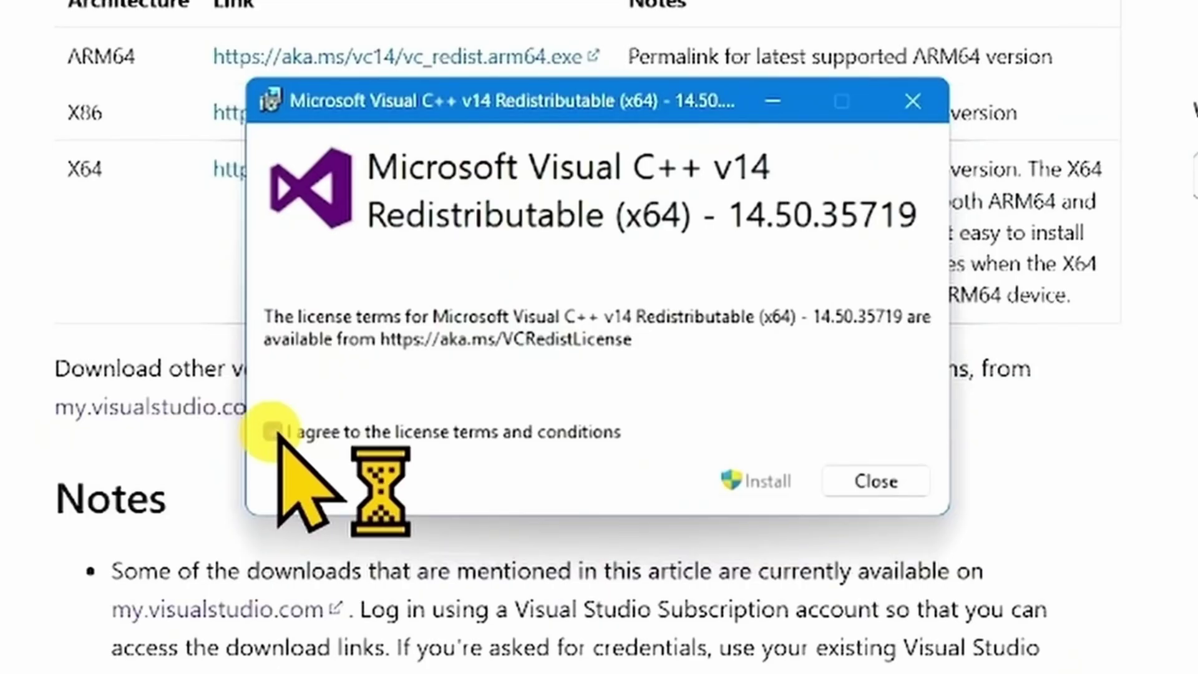
{"action": "left_click", "coordinate": [767, 482]}
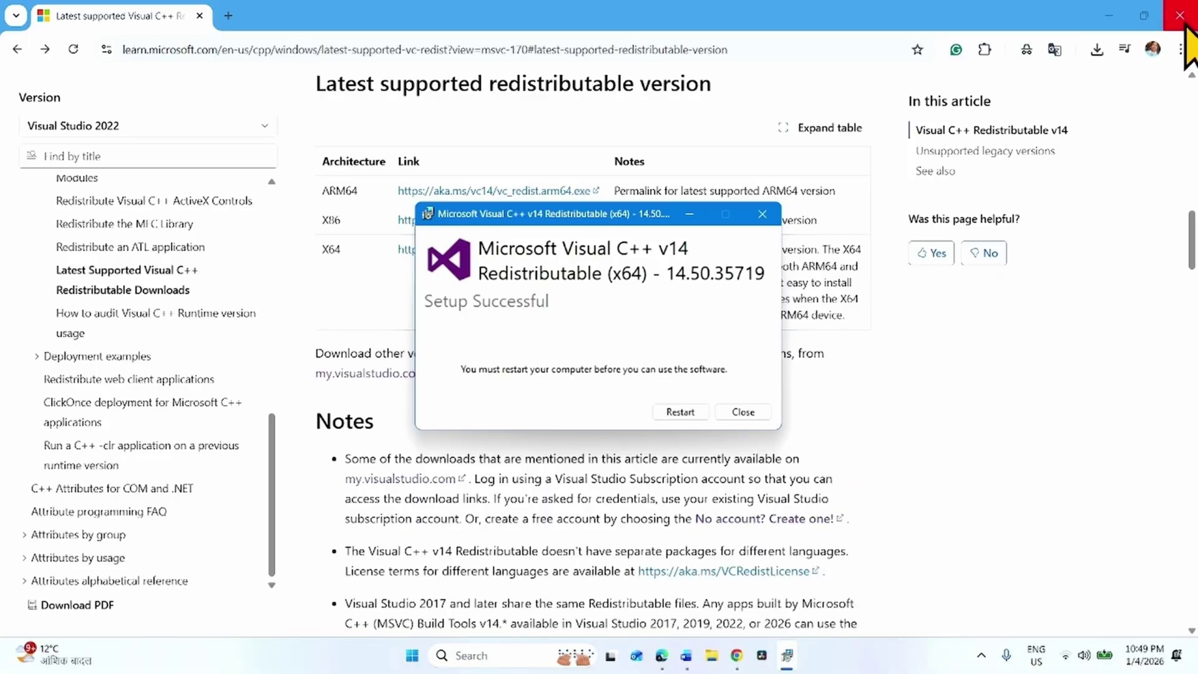
{"action": "left_click", "coordinate": [1181, 17]}
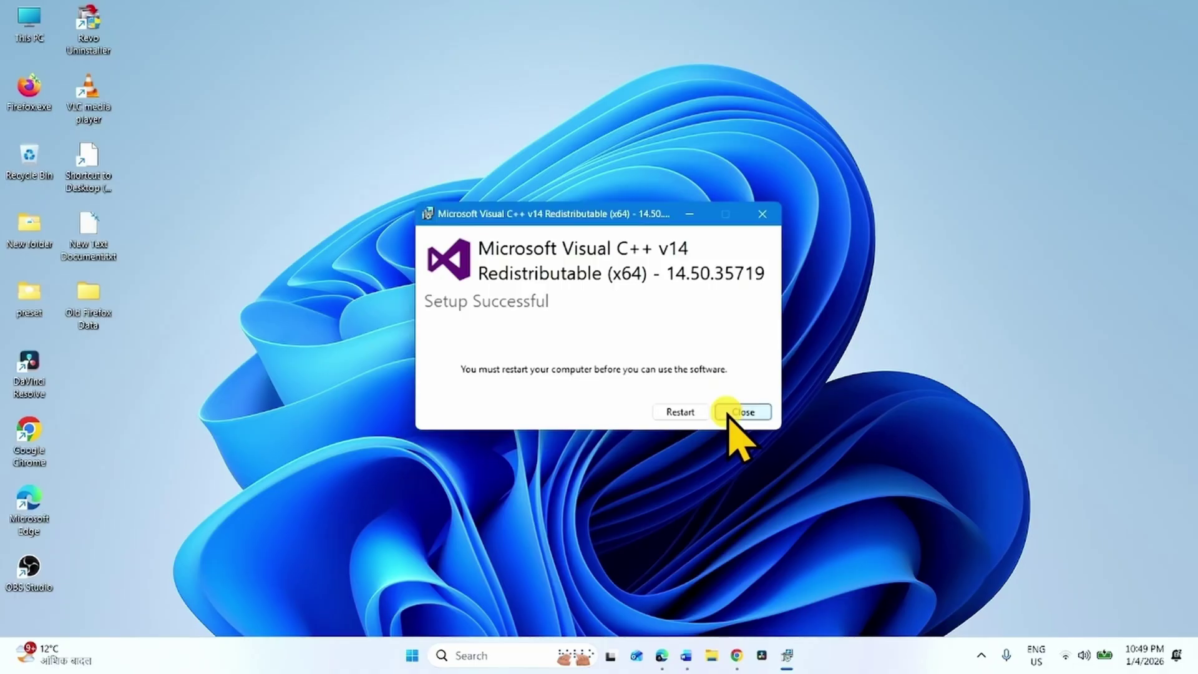
{"action": "left_click", "coordinate": [744, 409]}
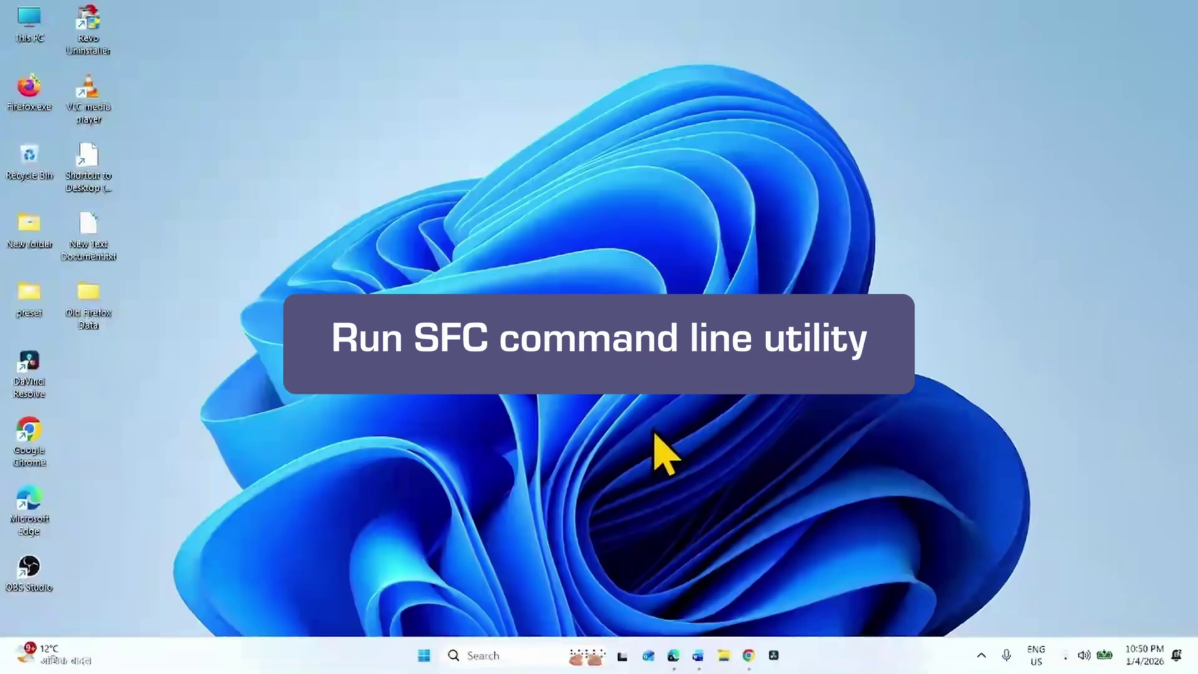
Run sfc /scannow in a Command Prompt launched as administrator from search
{"action": "left_click", "coordinate": [487, 646]}
{"action": "type", "text": "c"}
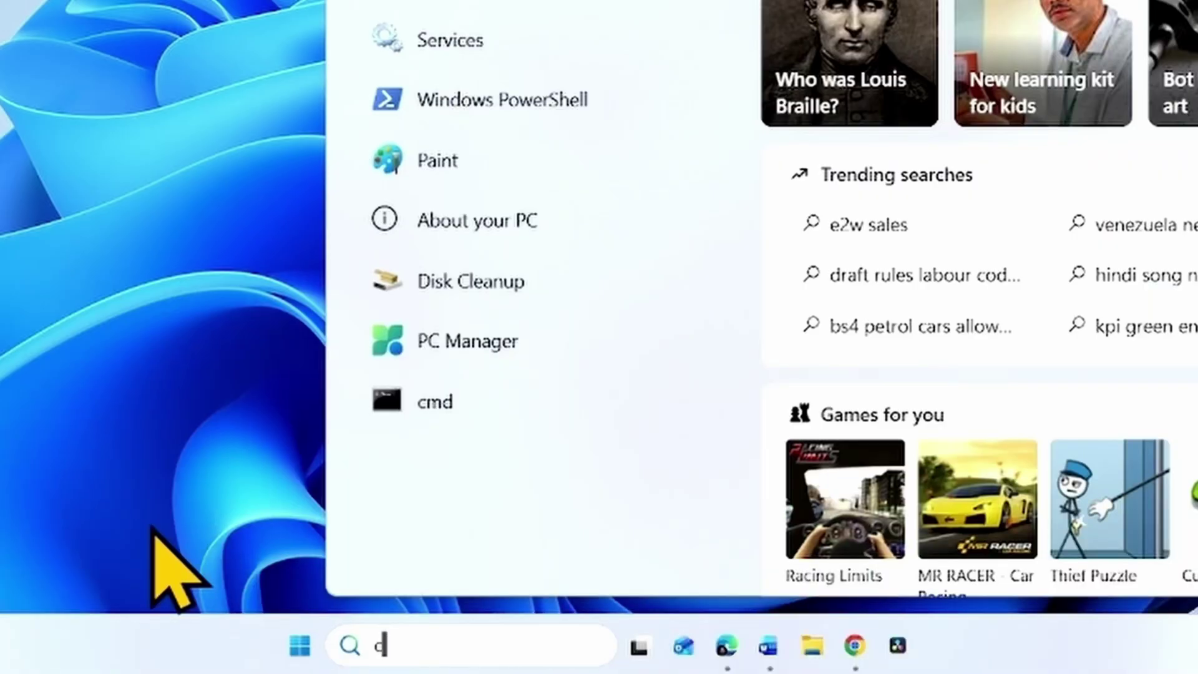
{"action": "type", "text": "md"}
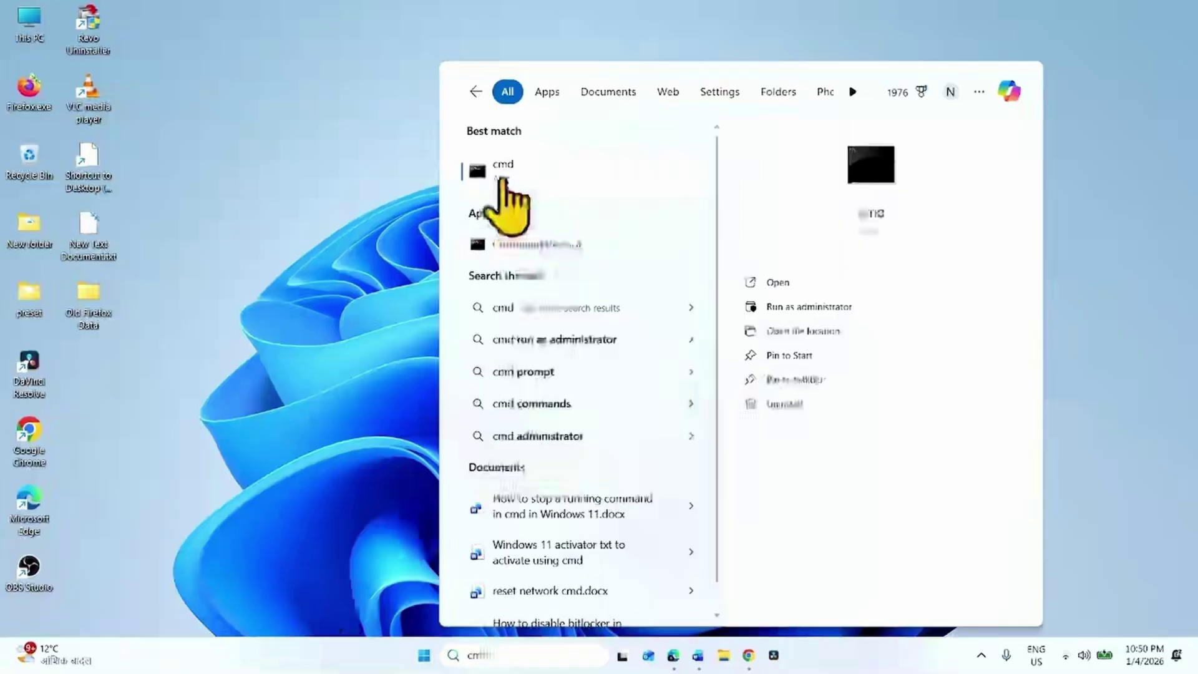
{"action": "right_click", "coordinate": [506, 178]}
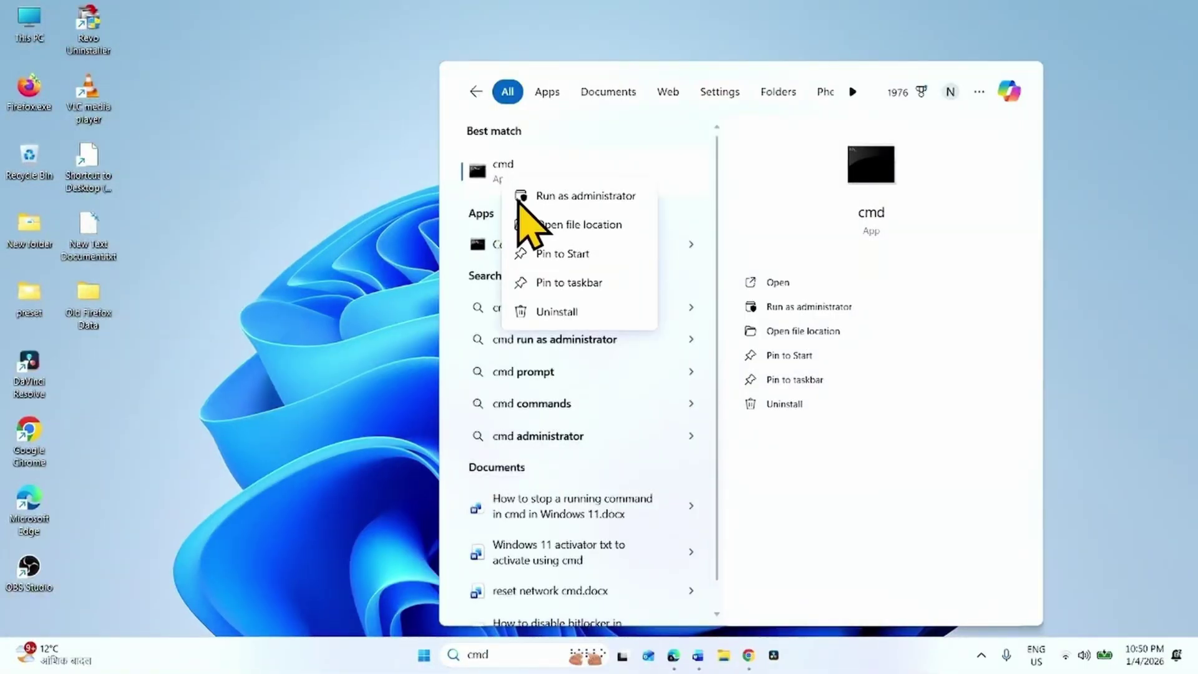
{"action": "left_click", "coordinate": [521, 199]}
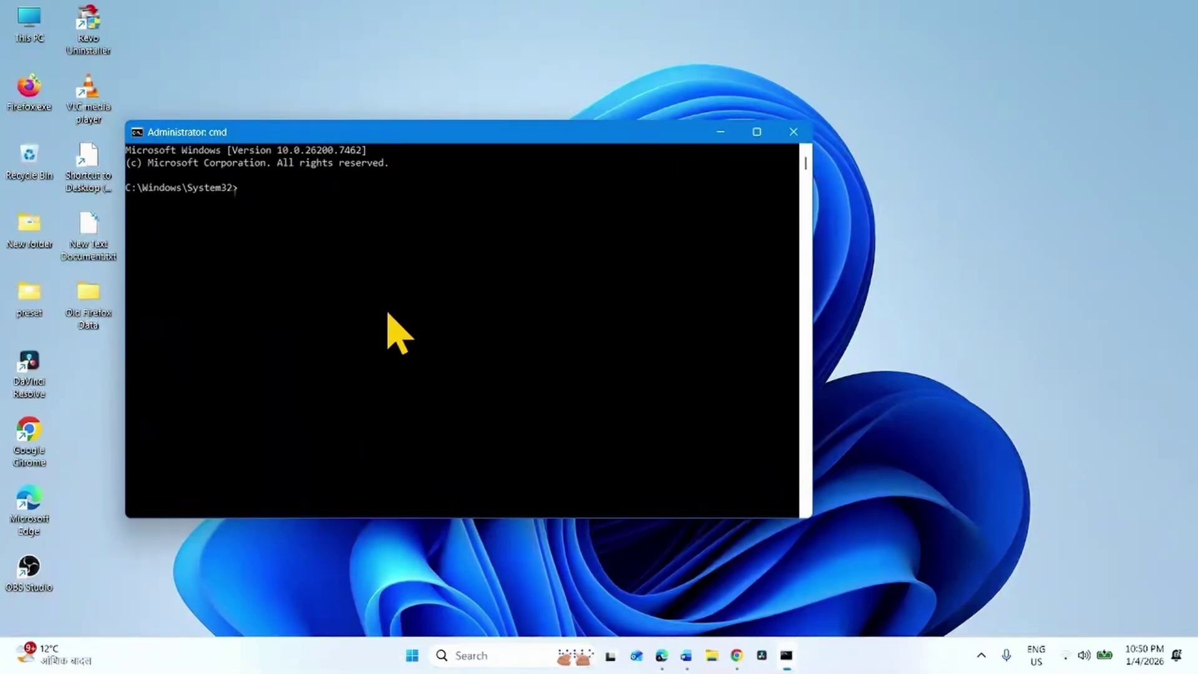
{"action": "type", "text": "sfc /scannow"}
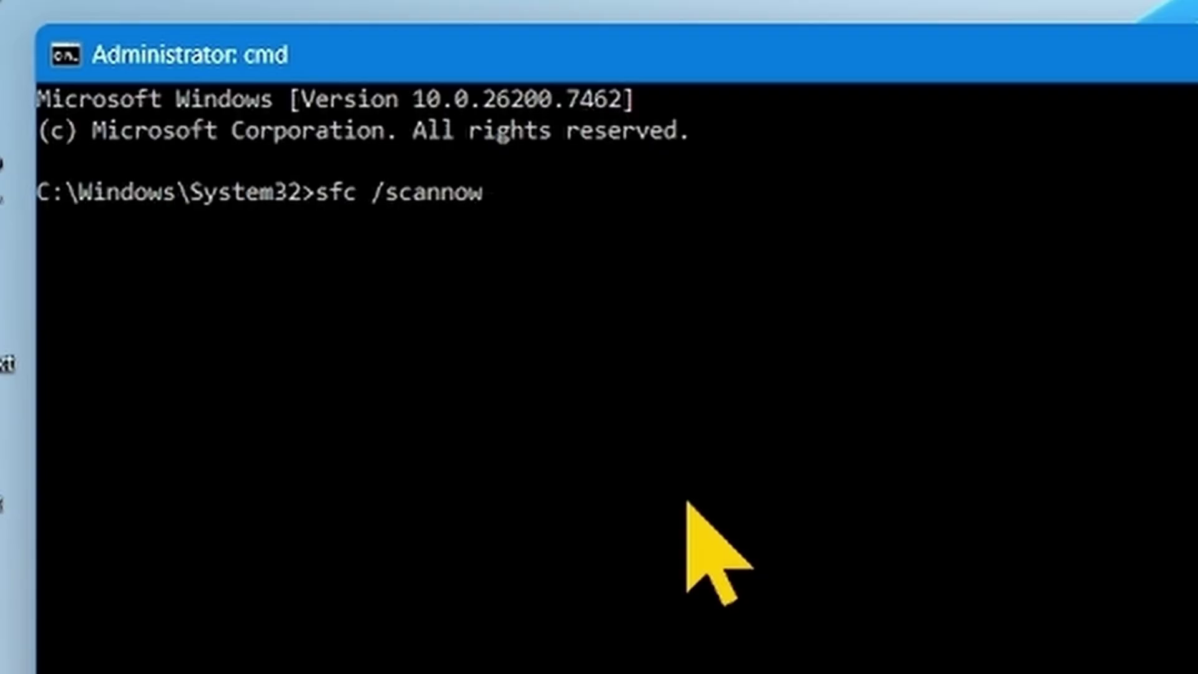
{"action": "key", "text": "Return"}
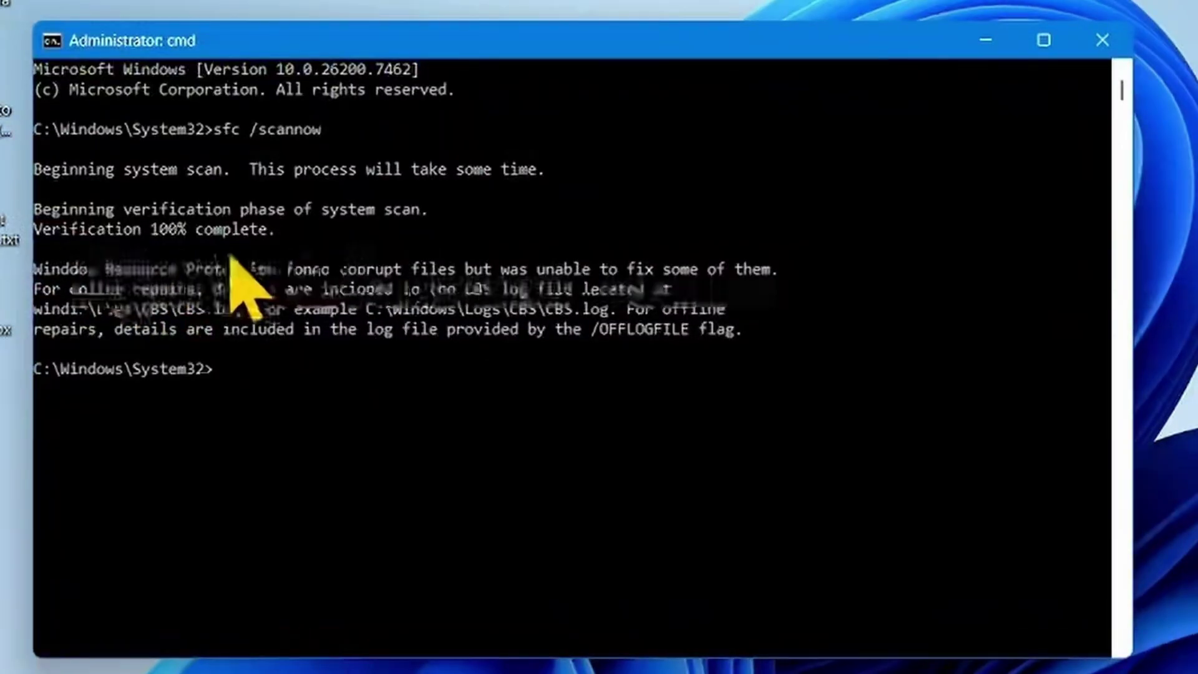
Close Command Prompt and dismiss the Start power menu, leaving the desktop visible
{"action": "left_click", "coordinate": [1103, 40]}
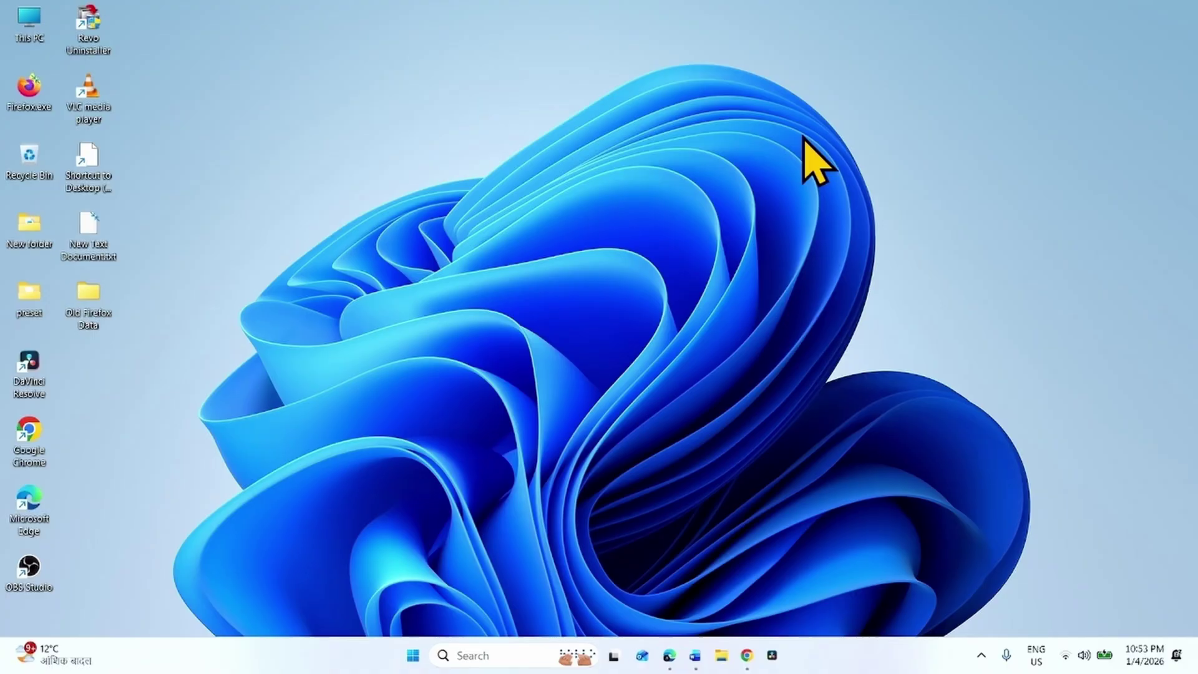
{"action": "left_click", "coordinate": [423, 656]}
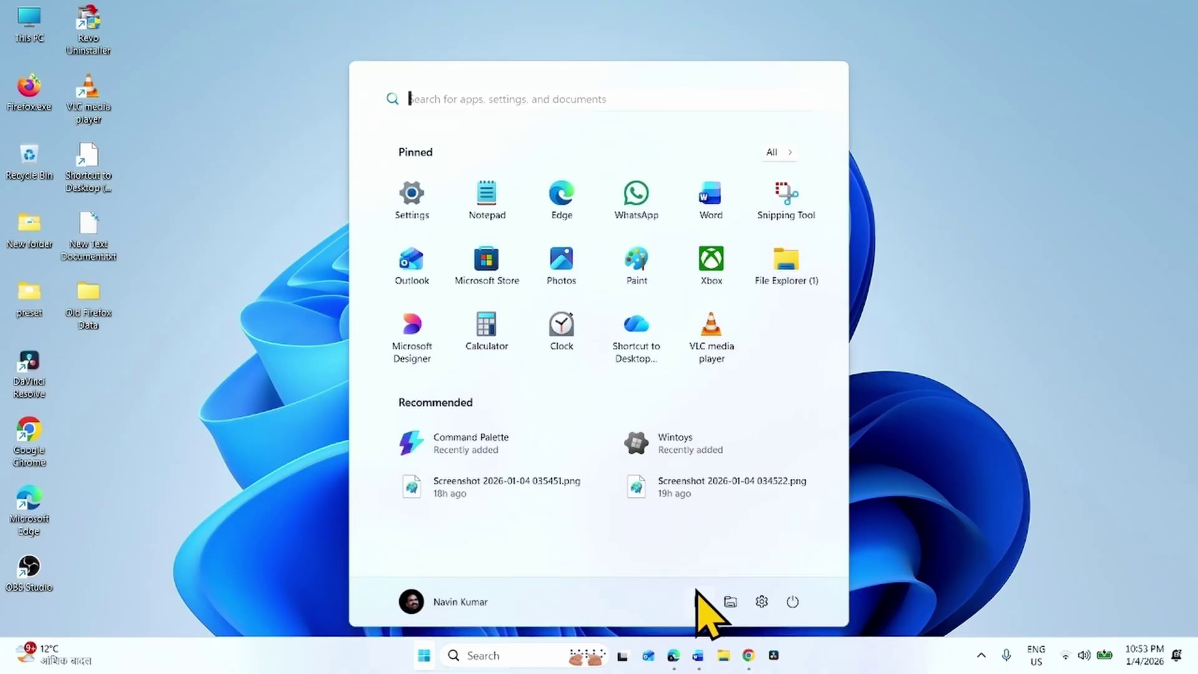
{"action": "left_click", "coordinate": [792, 602]}
{"action": "left_click", "coordinate": [950, 383]}
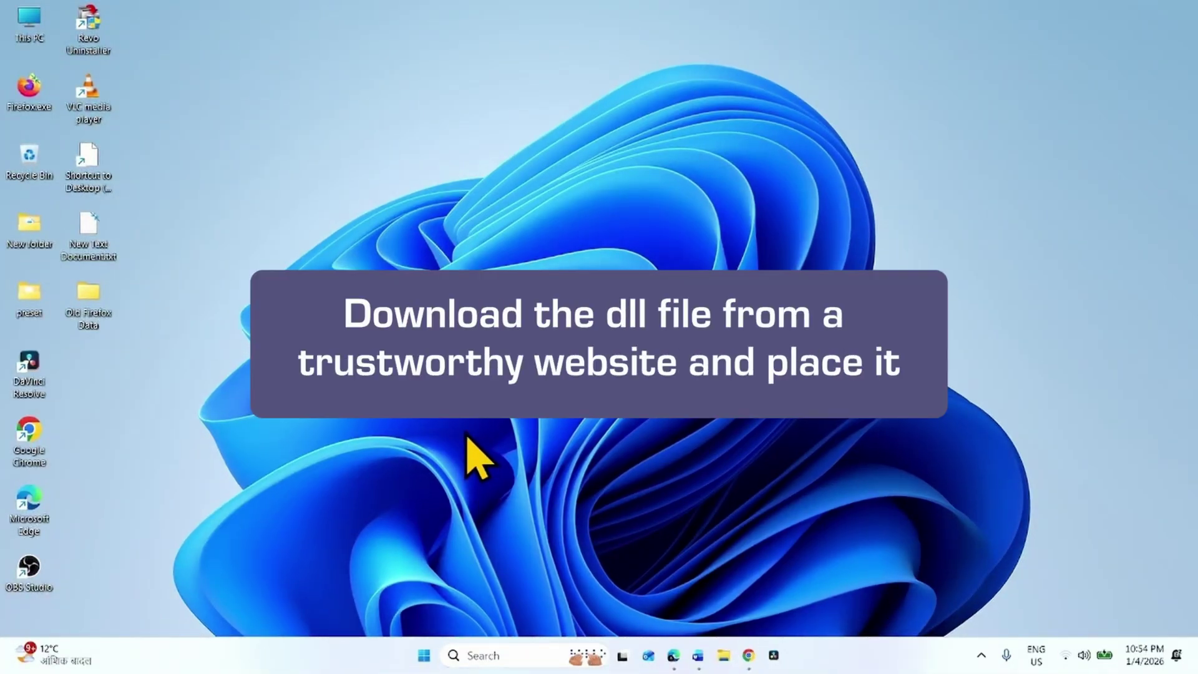
{"action": "mouse_move", "coordinate": [748, 656]}
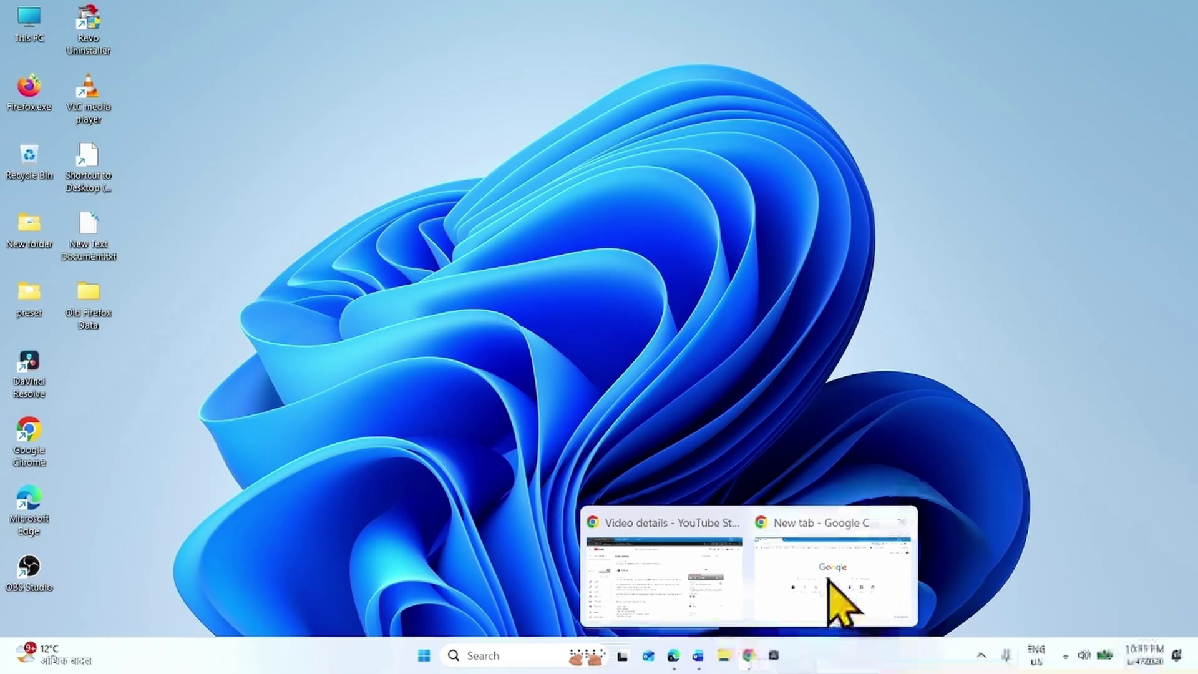
Search Chrome for api-ms-win-core-memory-l1-1-3.dll and download the 64-bit zip from DLL-files.com
{"action": "left_click", "coordinate": [828, 576]}
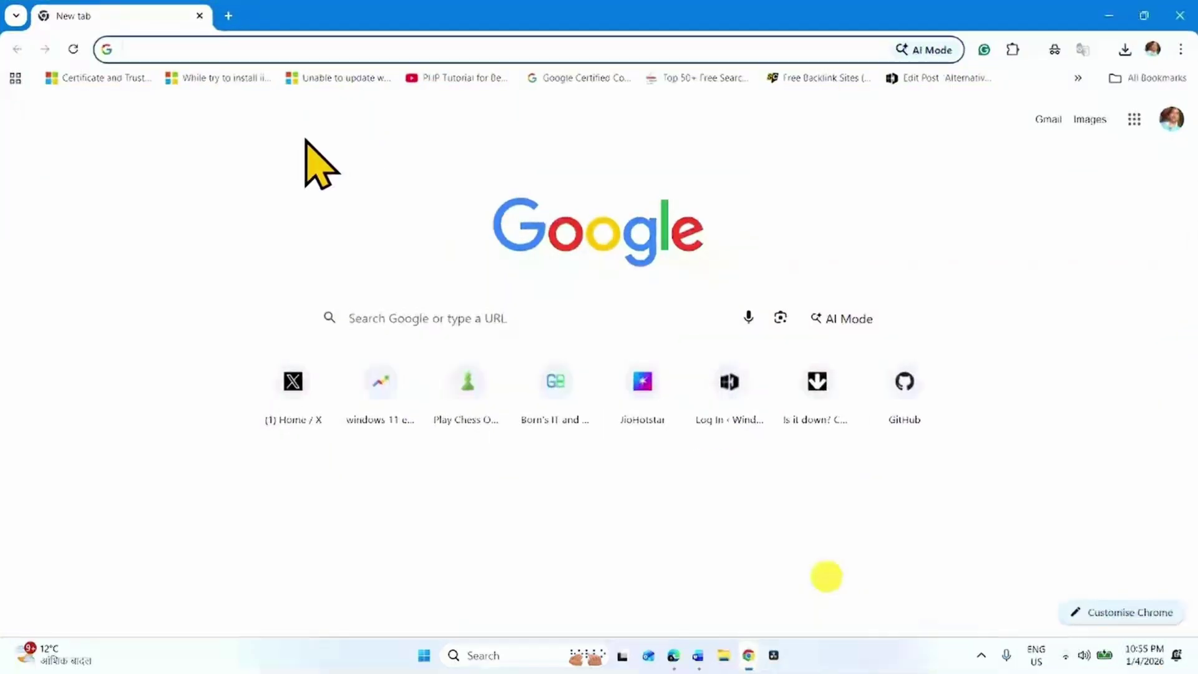
{"action": "right_click", "coordinate": [140, 48]}
{"action": "left_click", "coordinate": [231, 203]}
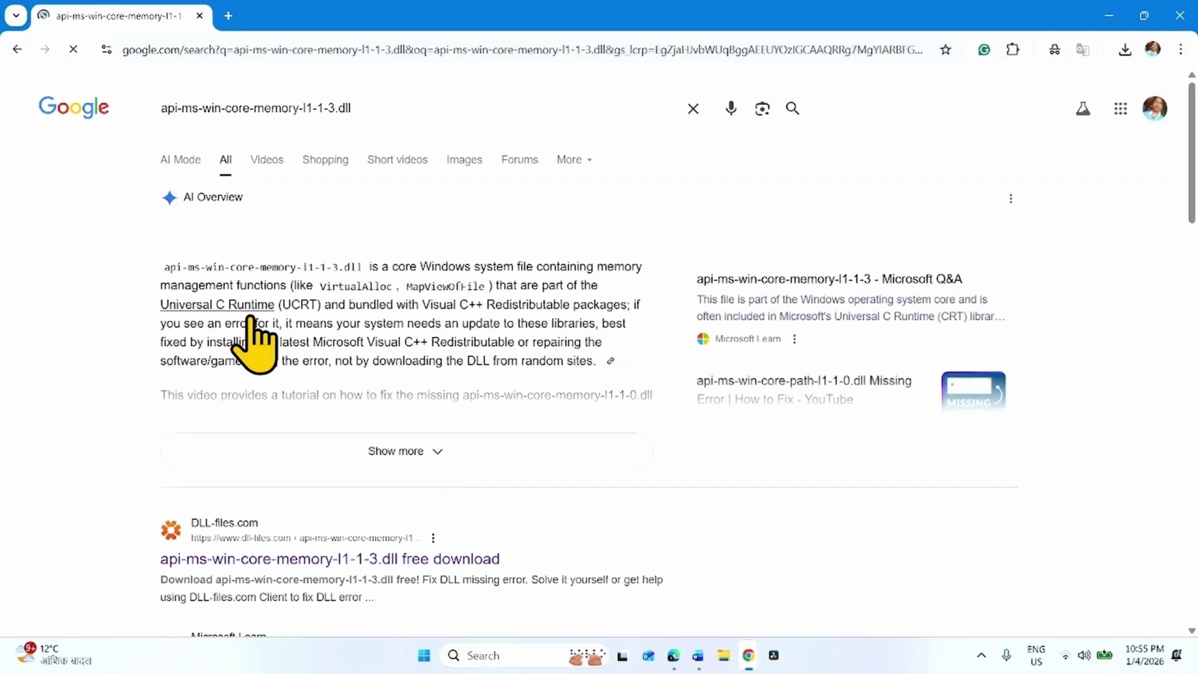
{"action": "scroll", "coordinate": [253, 310], "scroll_direction": "down", "scroll_amount": 3}
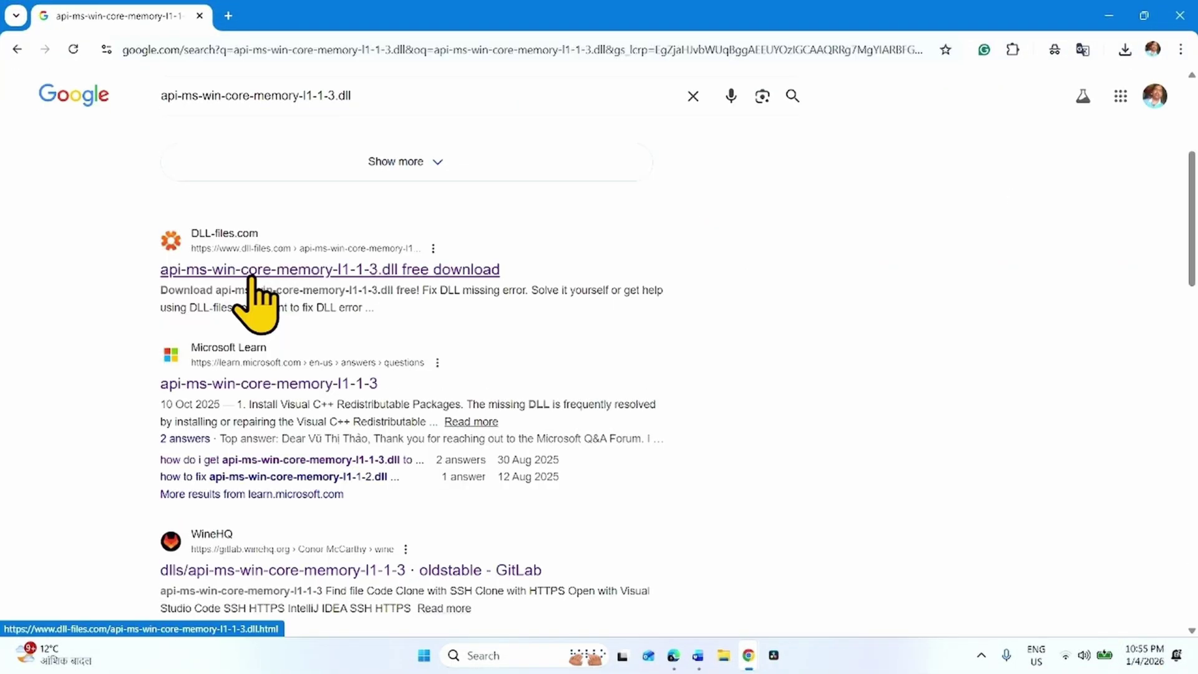
{"action": "left_click", "coordinate": [250, 272]}
{"action": "left_click_drag", "start_coordinate": [1189, 182], "coordinate": [1189, 409]}
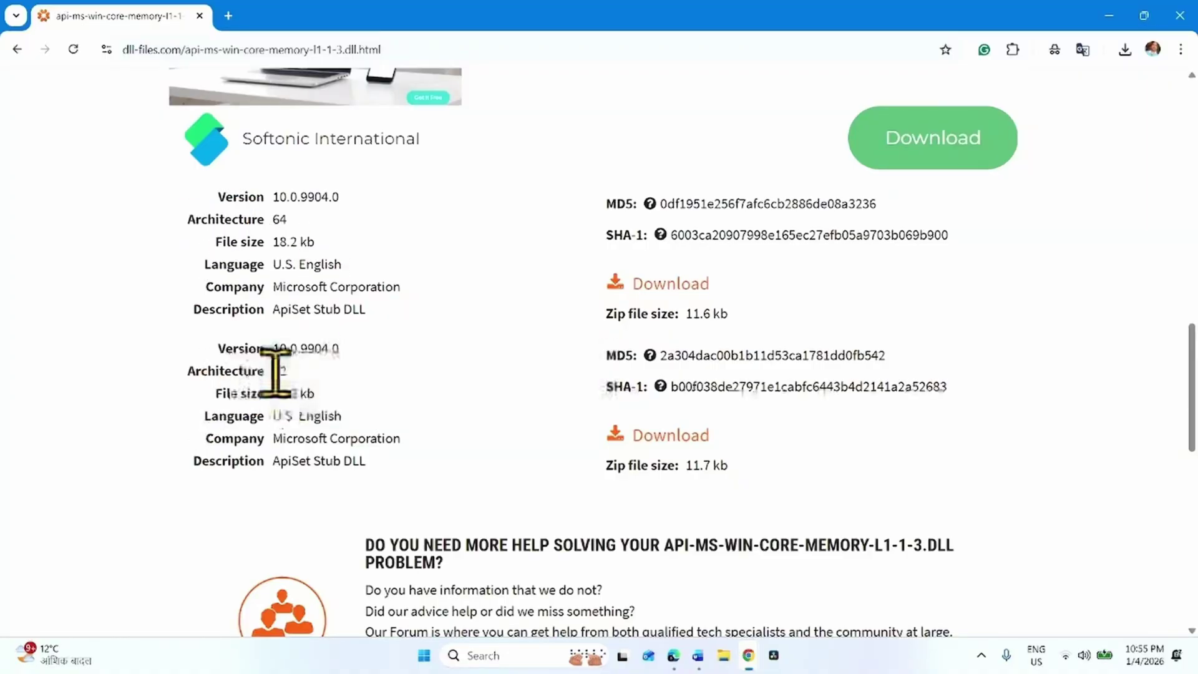
{"action": "scroll", "coordinate": [201, 379], "scroll_direction": "up", "scroll_amount": 2}
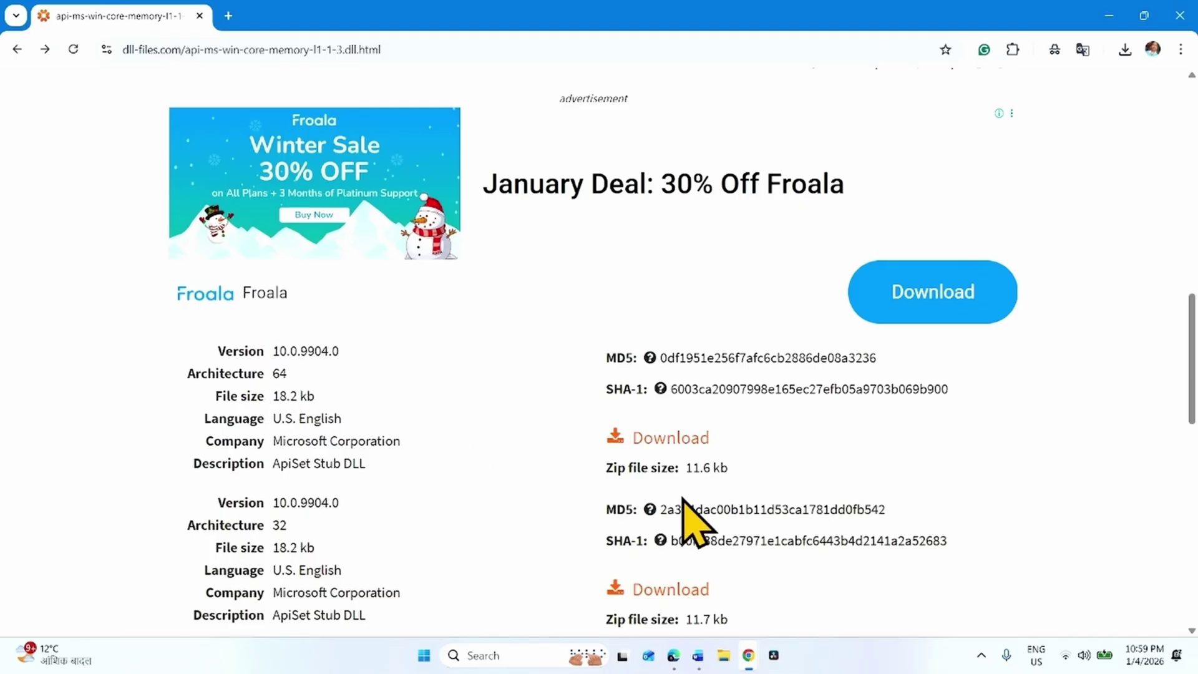
{"action": "left_click", "coordinate": [676, 441]}
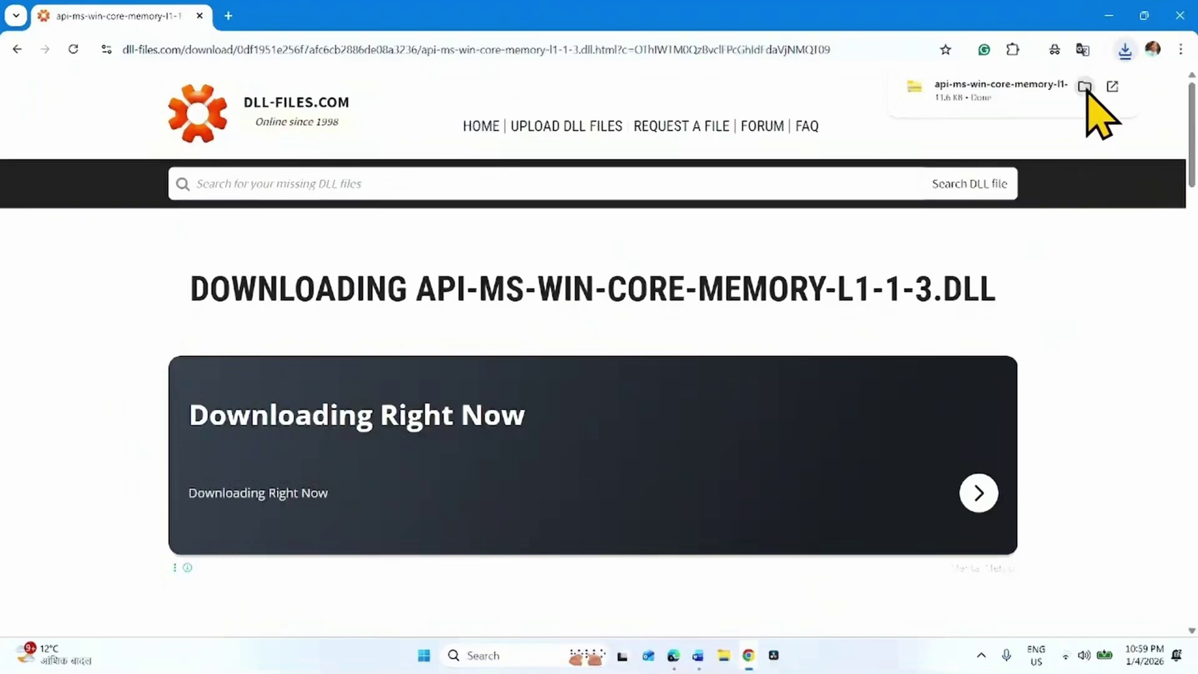
Show the downloaded DLL zip in its folder and extract it
{"action": "left_click", "coordinate": [1086, 87]}
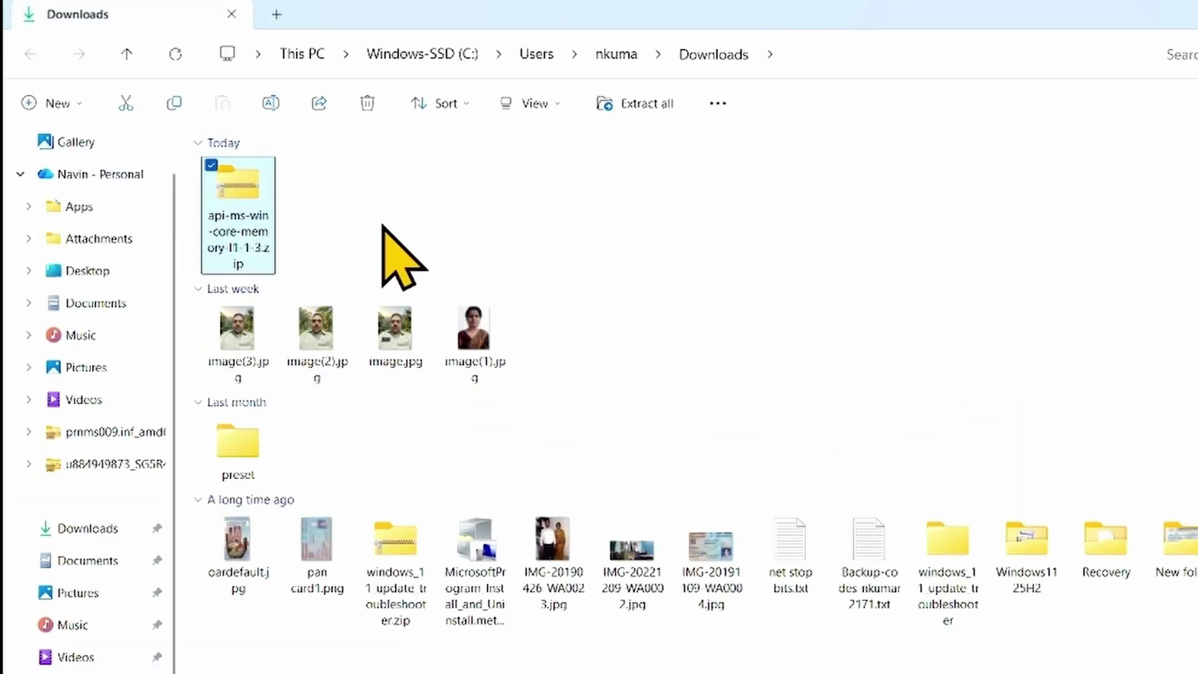
{"action": "left_click", "coordinate": [654, 102]}
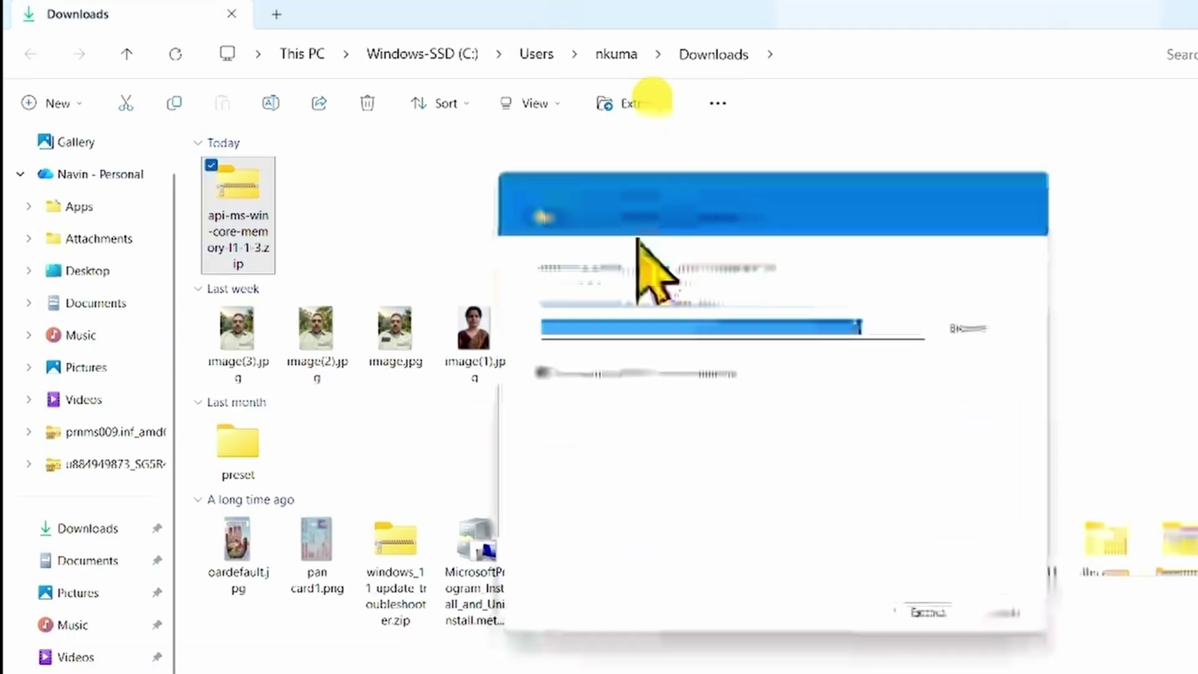
{"action": "left_click", "coordinate": [933, 620]}
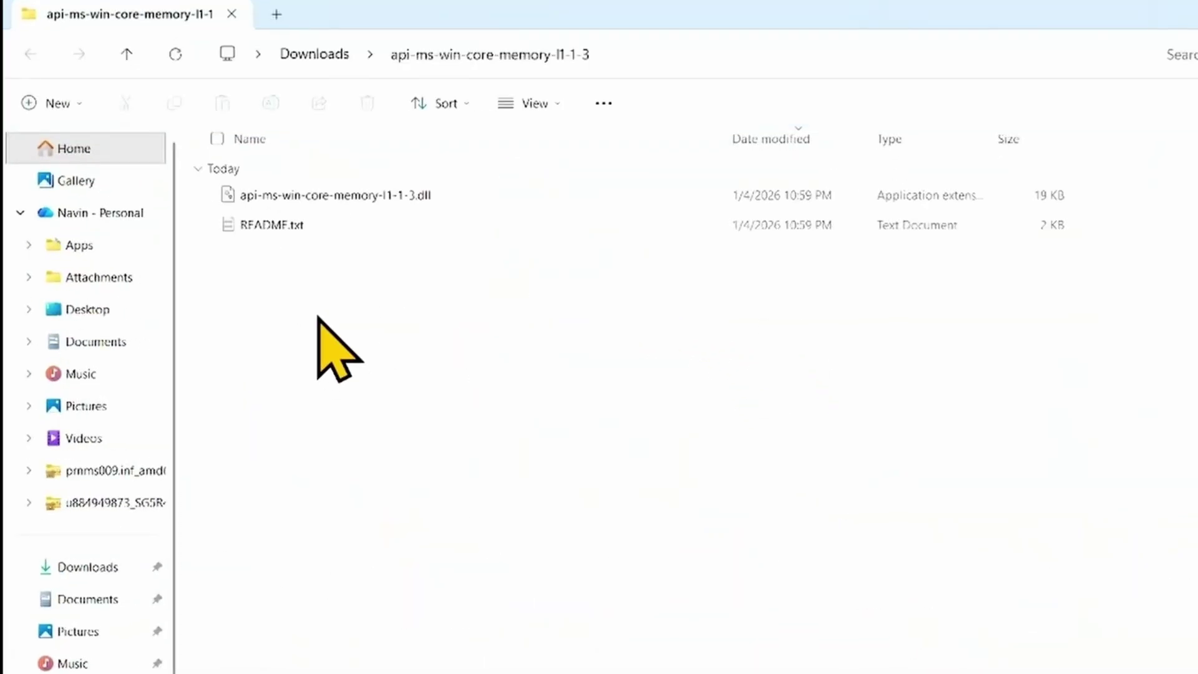
Copy api-ms-win-core-memory-l1-1-3.dll and show This PC in a new Explorer tab
{"action": "left_click", "coordinate": [289, 198]}
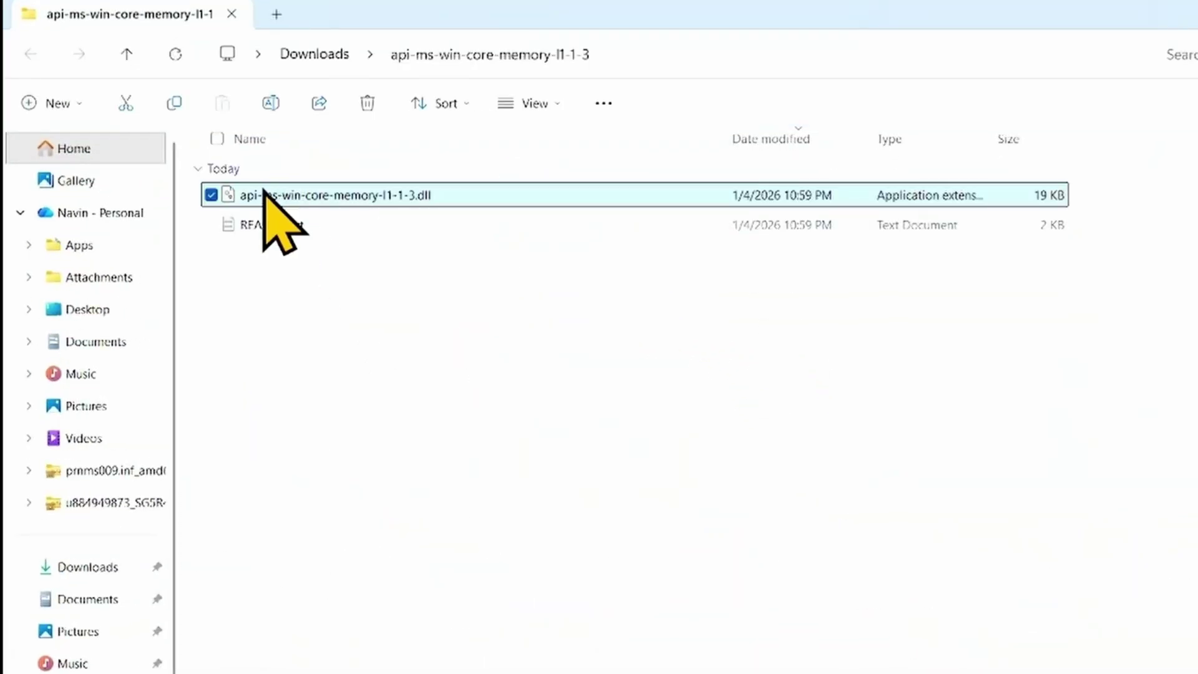
{"action": "right_click", "coordinate": [272, 197]}
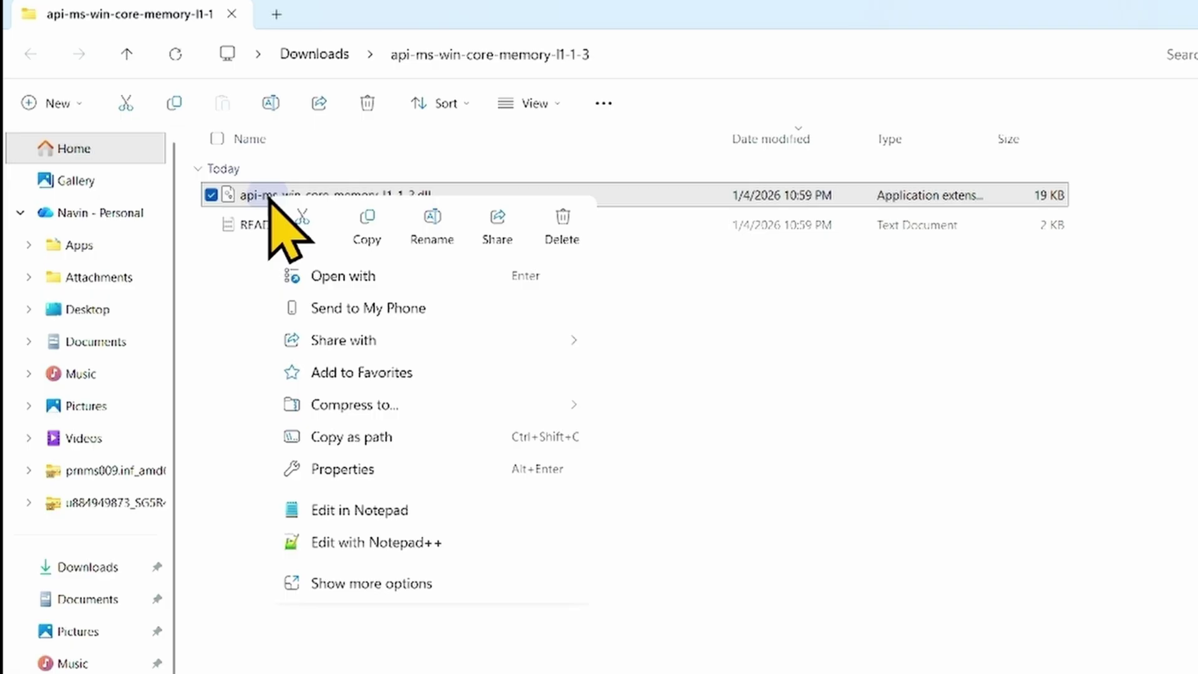
{"action": "left_click", "coordinate": [367, 214]}
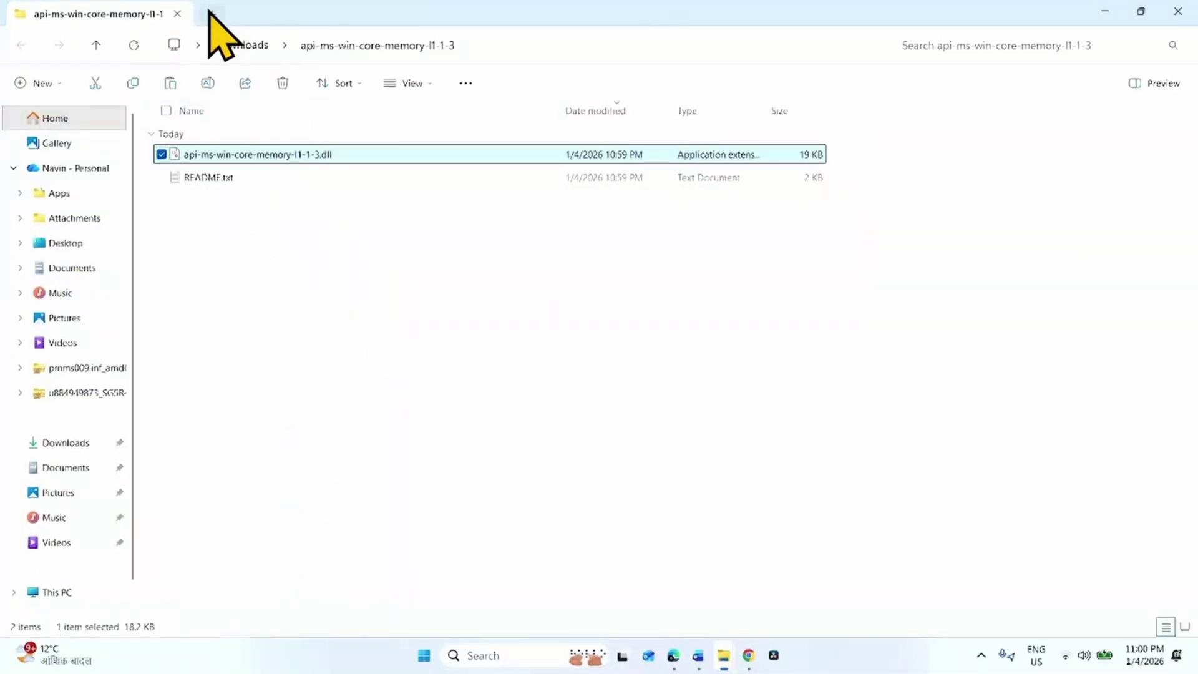
{"action": "left_click", "coordinate": [209, 13]}
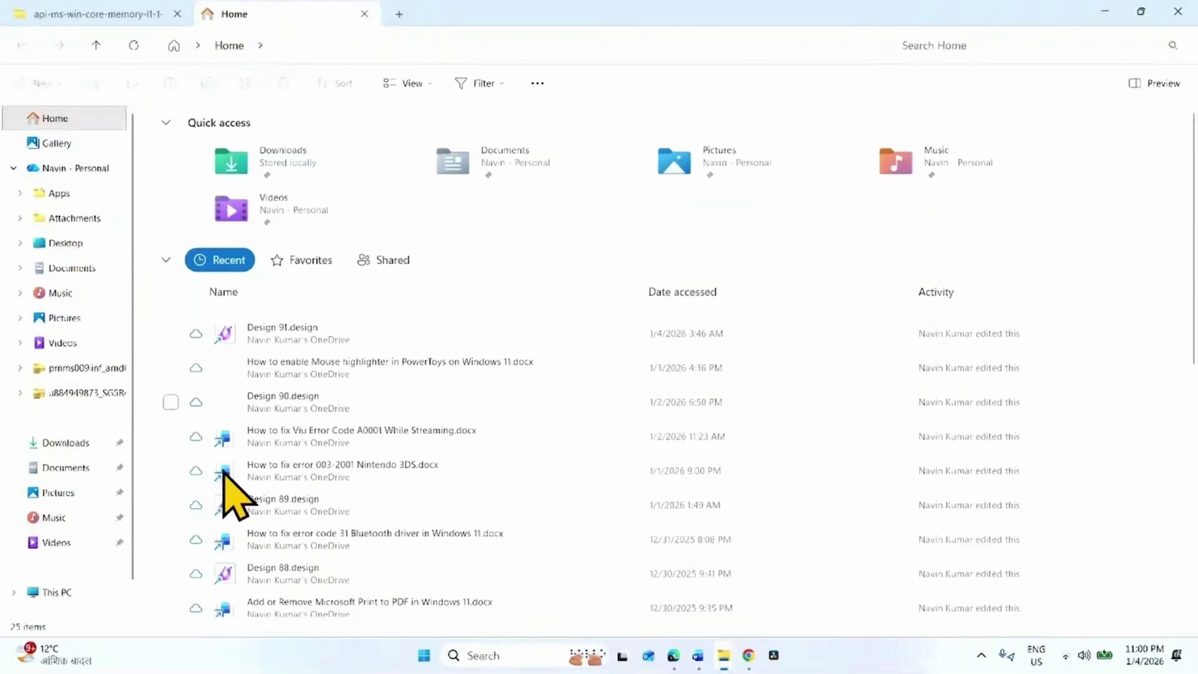
{"action": "left_click", "coordinate": [56, 591]}
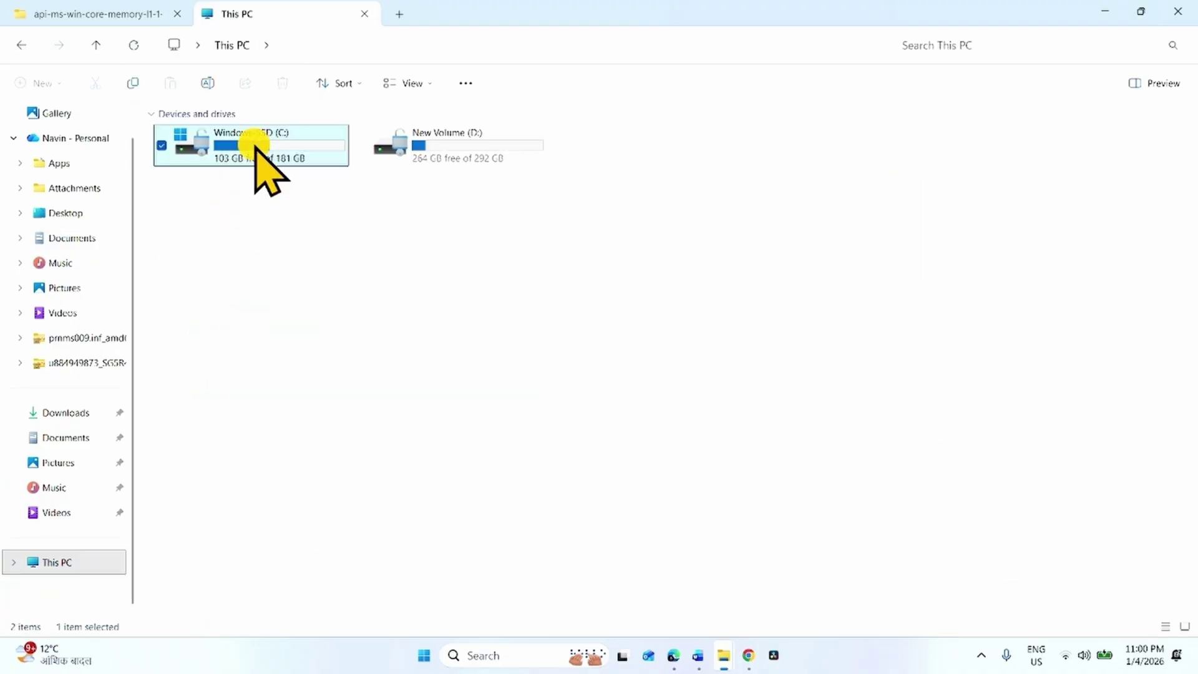
Paste the DLL into C:\Windows\System32, granting administrator permission
{"action": "double_click", "coordinate": [255, 150]}
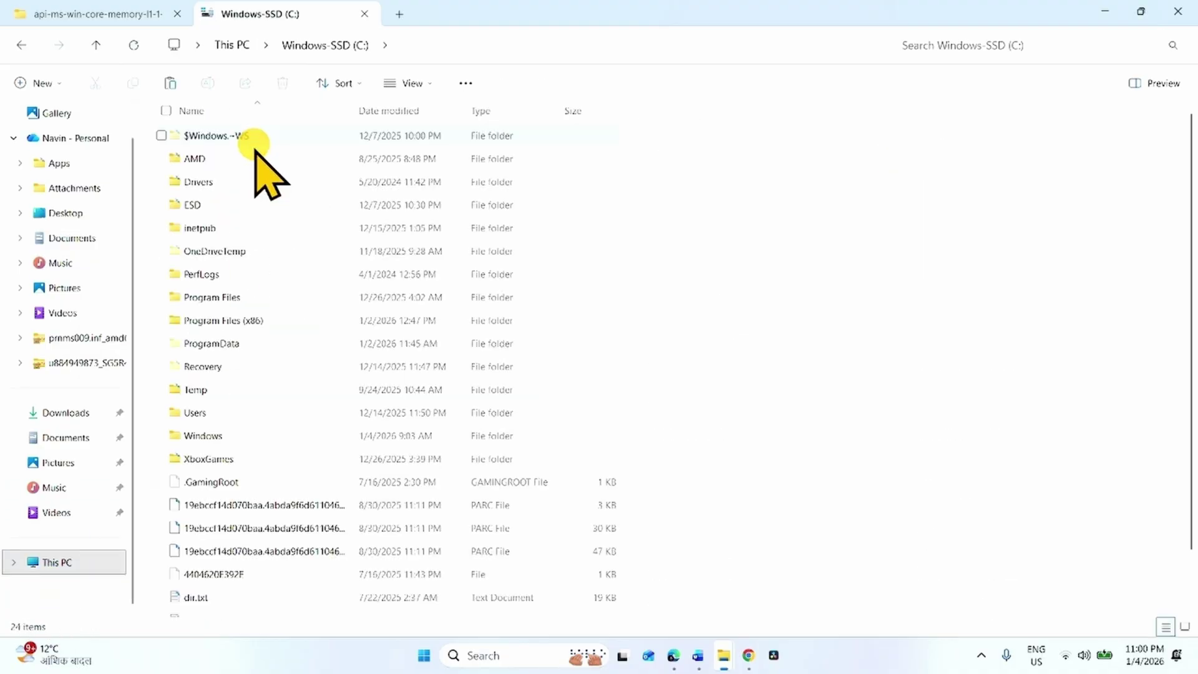
{"action": "double_click", "coordinate": [196, 436]}
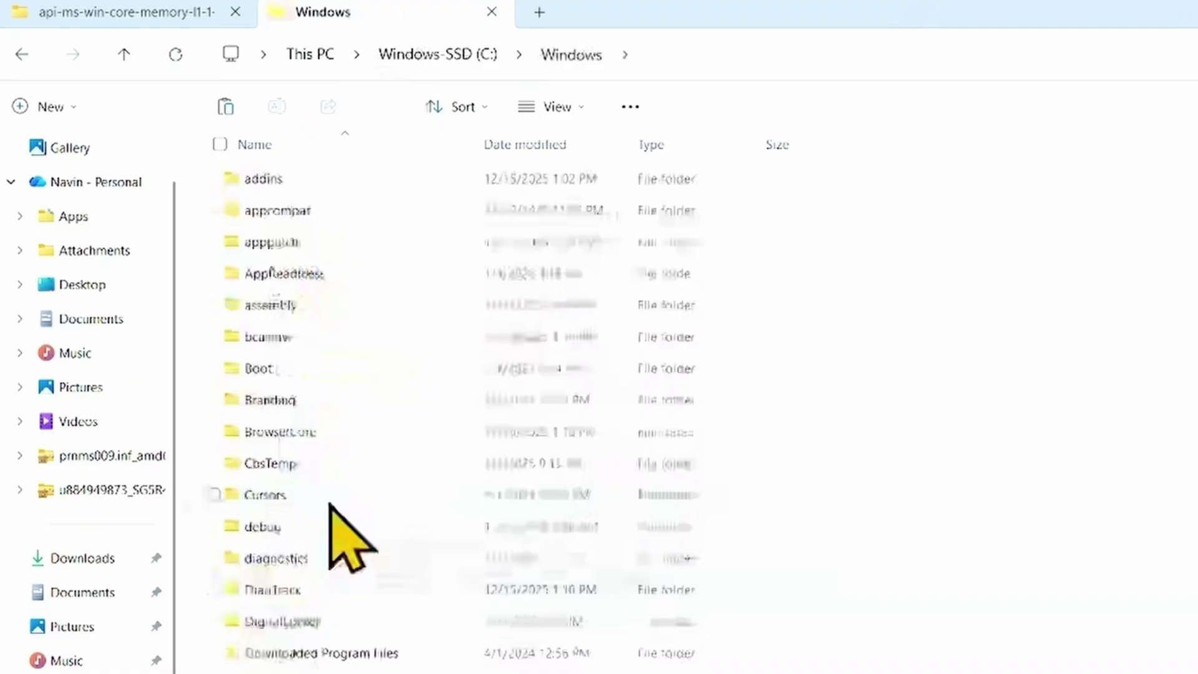
{"action": "scroll", "coordinate": [329, 506], "scroll_direction": "down", "scroll_amount": 3}
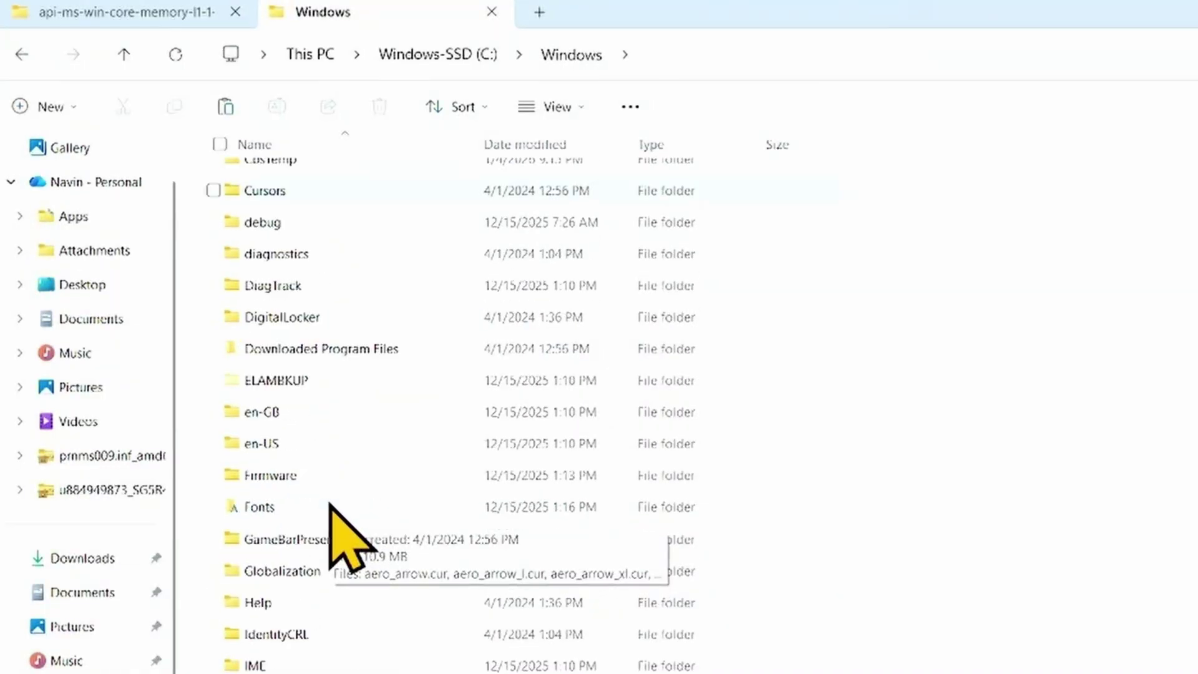
{"action": "scroll", "coordinate": [333, 508], "scroll_direction": "down", "scroll_amount": 4}
{"action": "scroll", "coordinate": [333, 508], "scroll_direction": "down", "scroll_amount": 6}
{"action": "scroll", "coordinate": [290, 637], "scroll_direction": "down", "scroll_amount": 7}
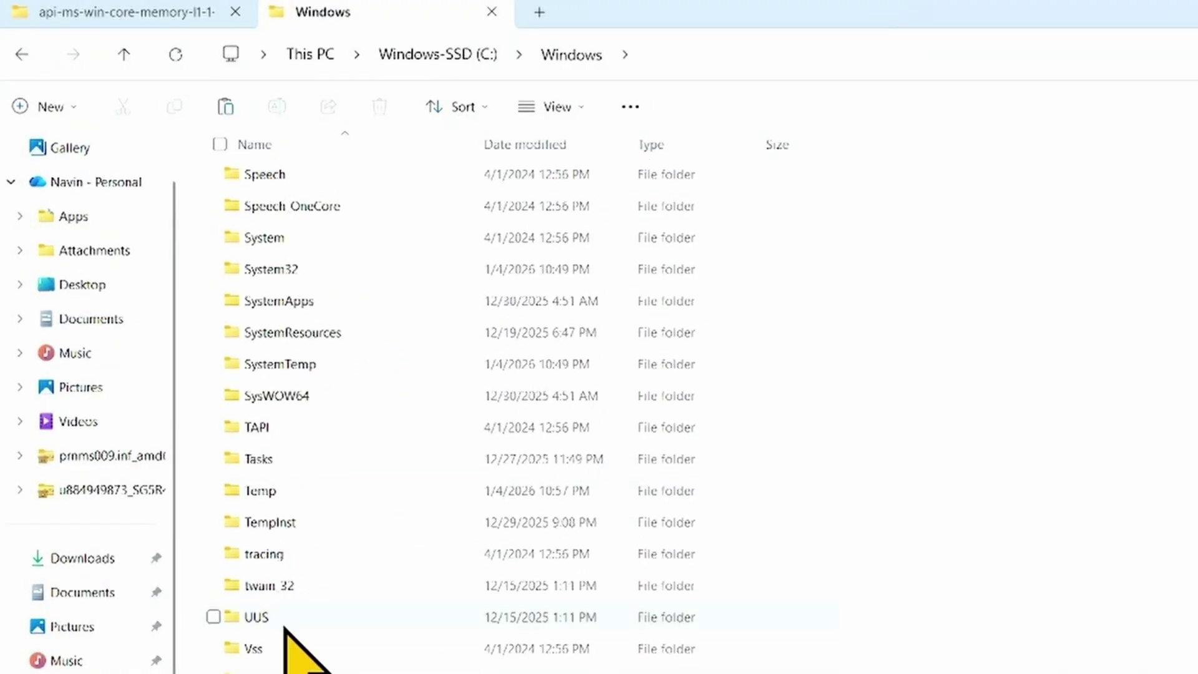
{"action": "left_click", "coordinate": [280, 272]}
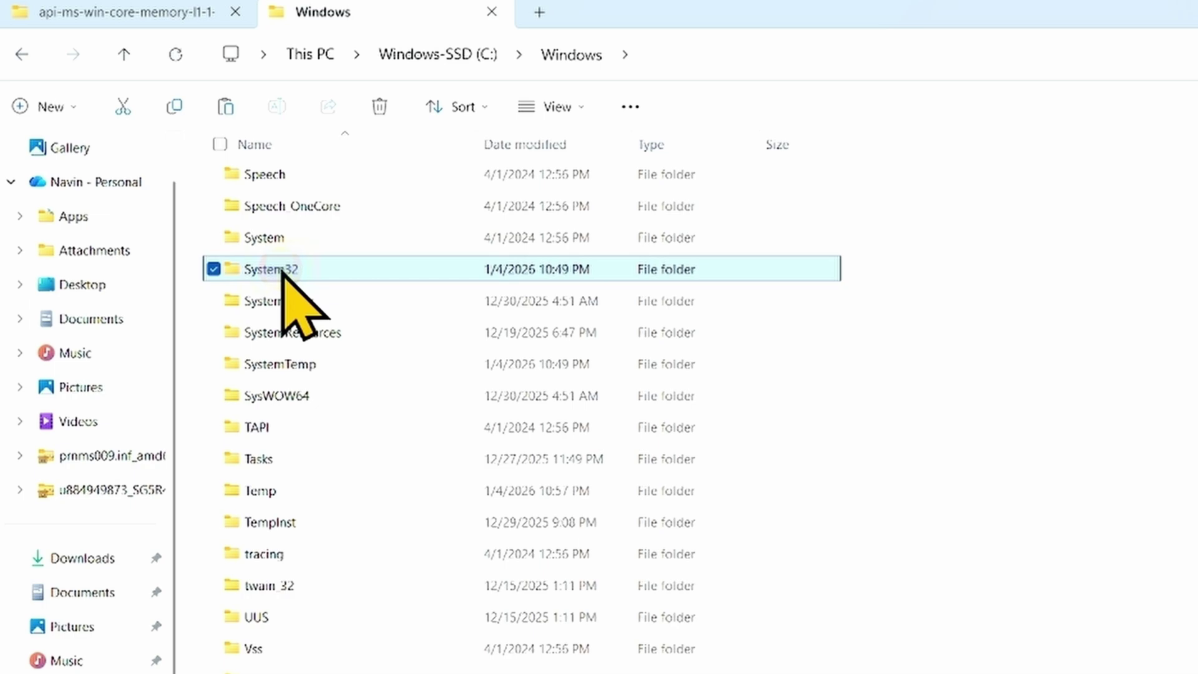
{"action": "double_click", "coordinate": [282, 272]}
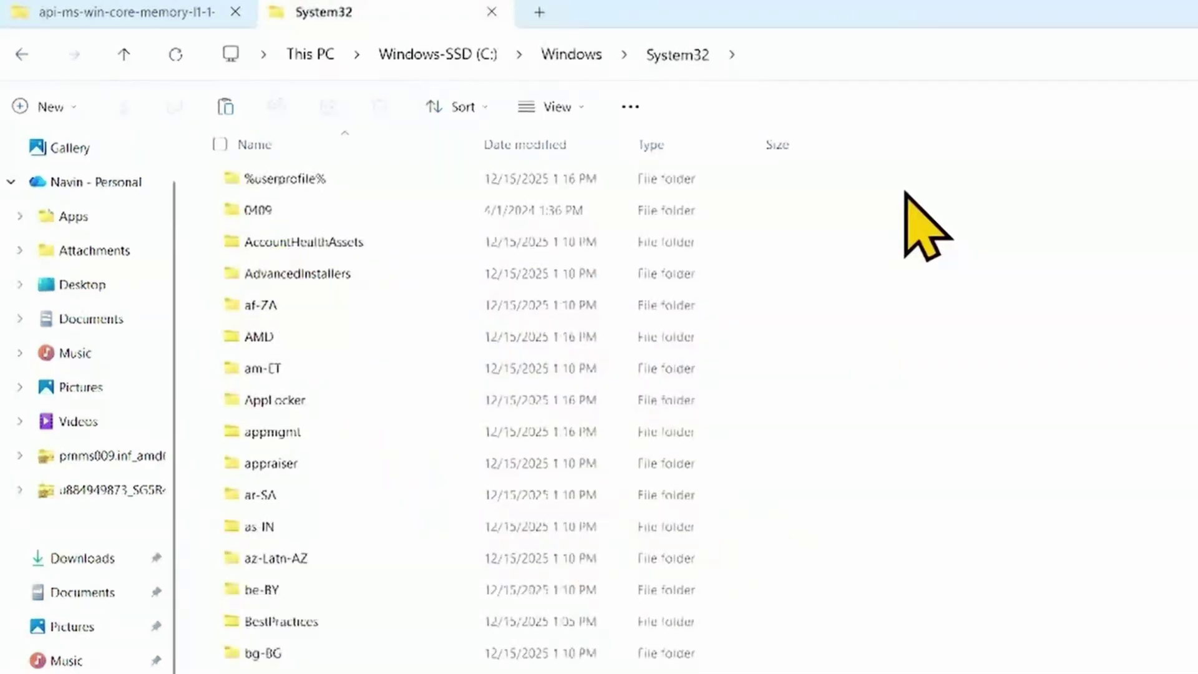
{"action": "left_click", "coordinate": [225, 106]}
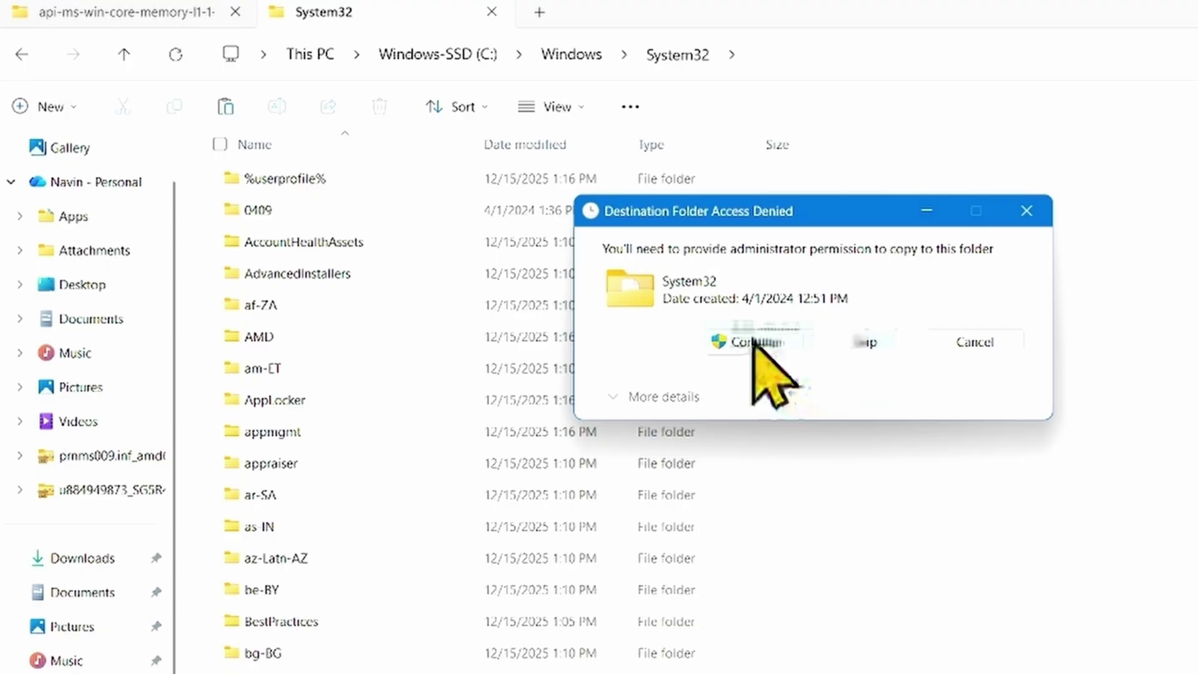
{"action": "left_click", "coordinate": [754, 341]}
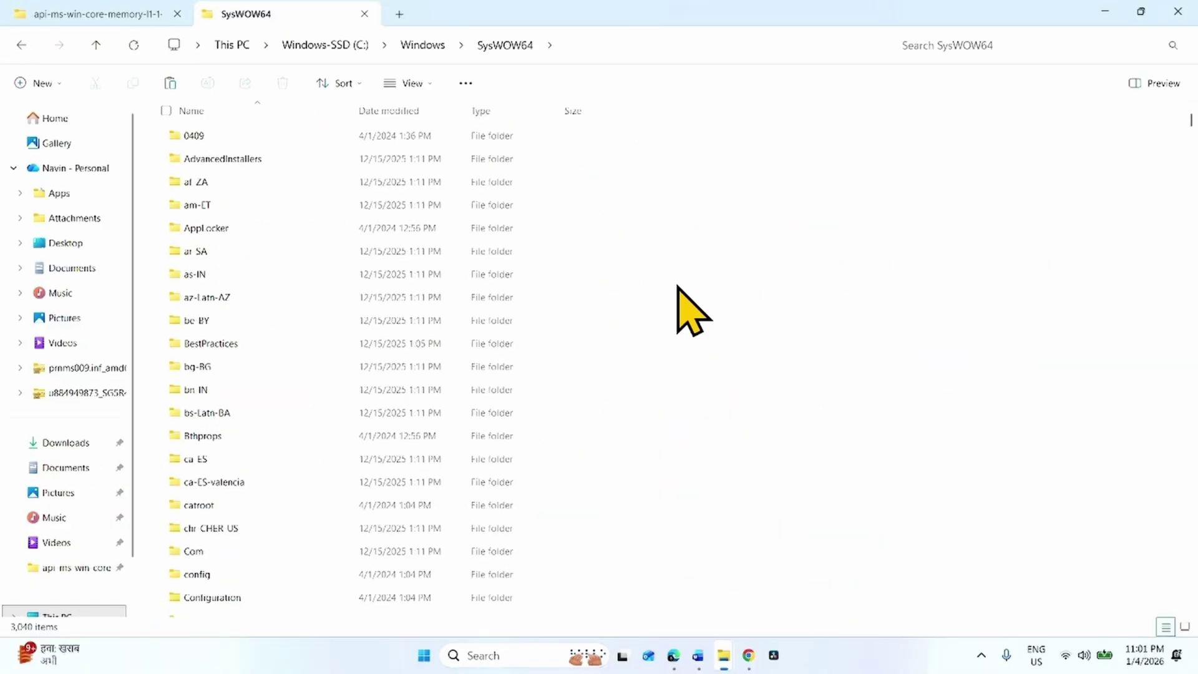
Close the SysWOW64, Downloads and Chrome windows, then bring up the Start power options
{"action": "left_click", "coordinate": [1184, 11]}
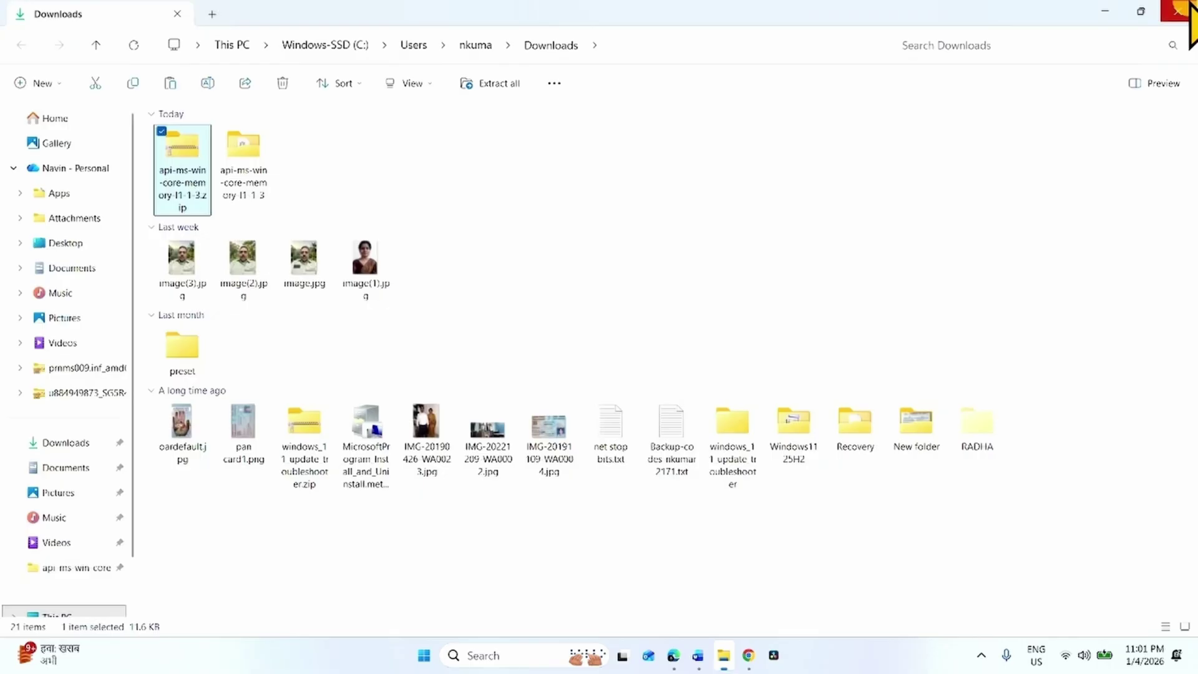
{"action": "left_click", "coordinate": [1178, 11]}
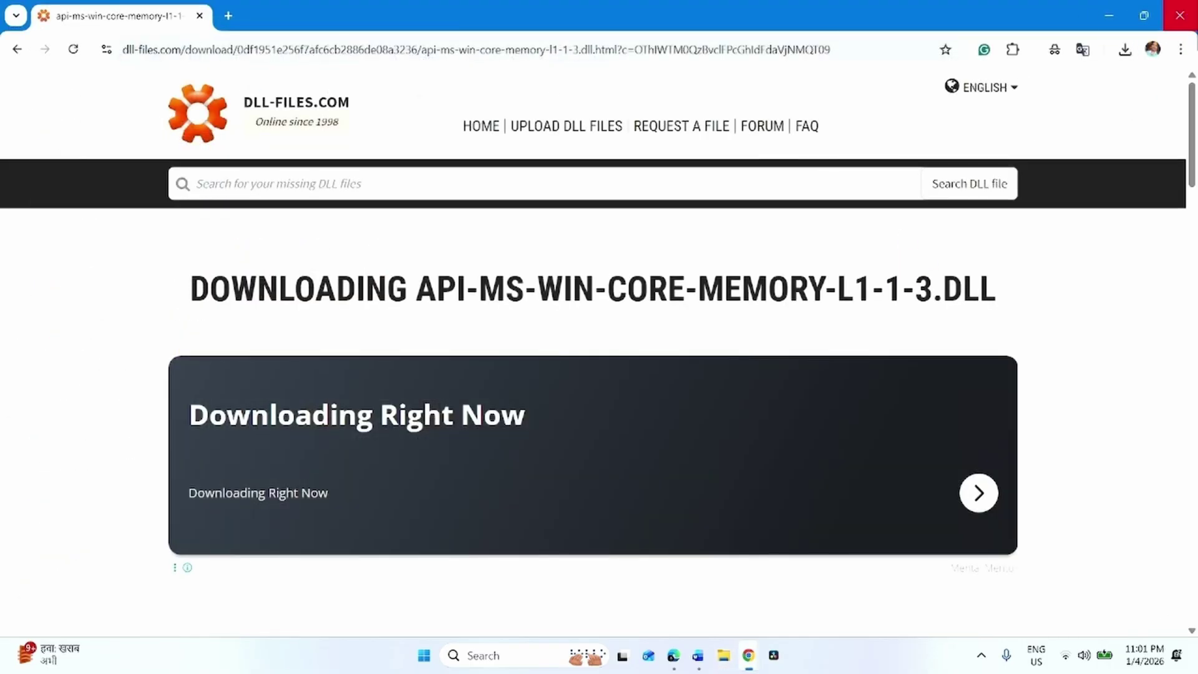
{"action": "left_click", "coordinate": [1180, 14]}
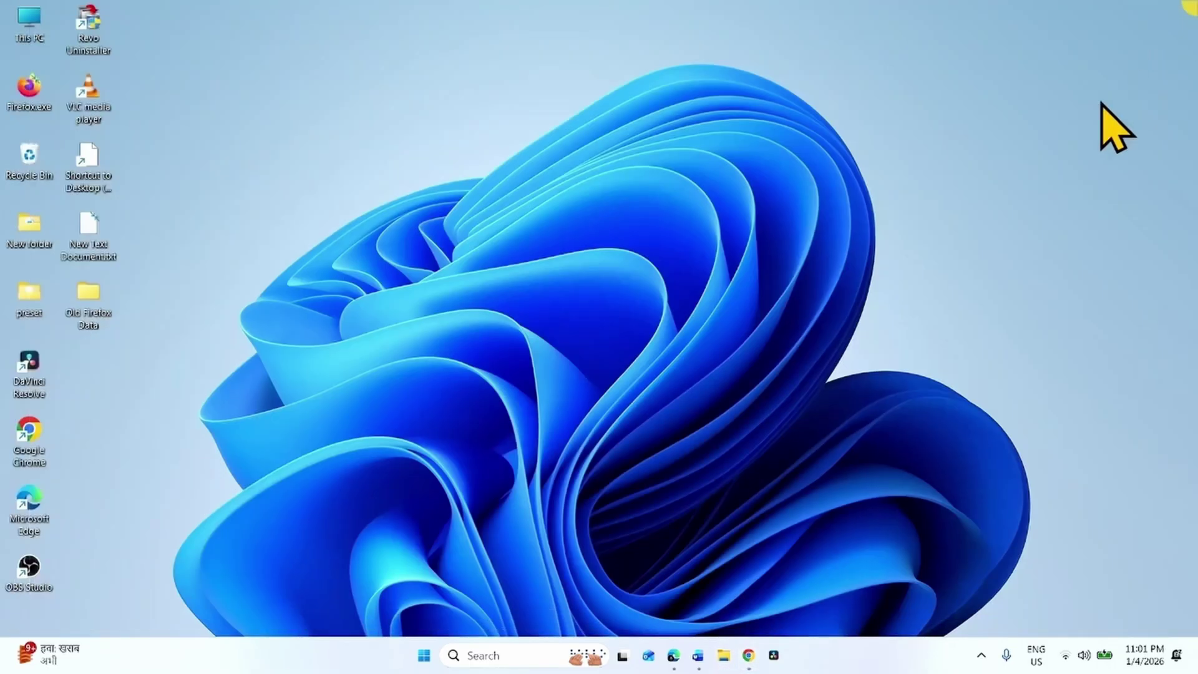
{"action": "left_click", "coordinate": [422, 655]}
{"action": "left_click", "coordinate": [793, 601]}
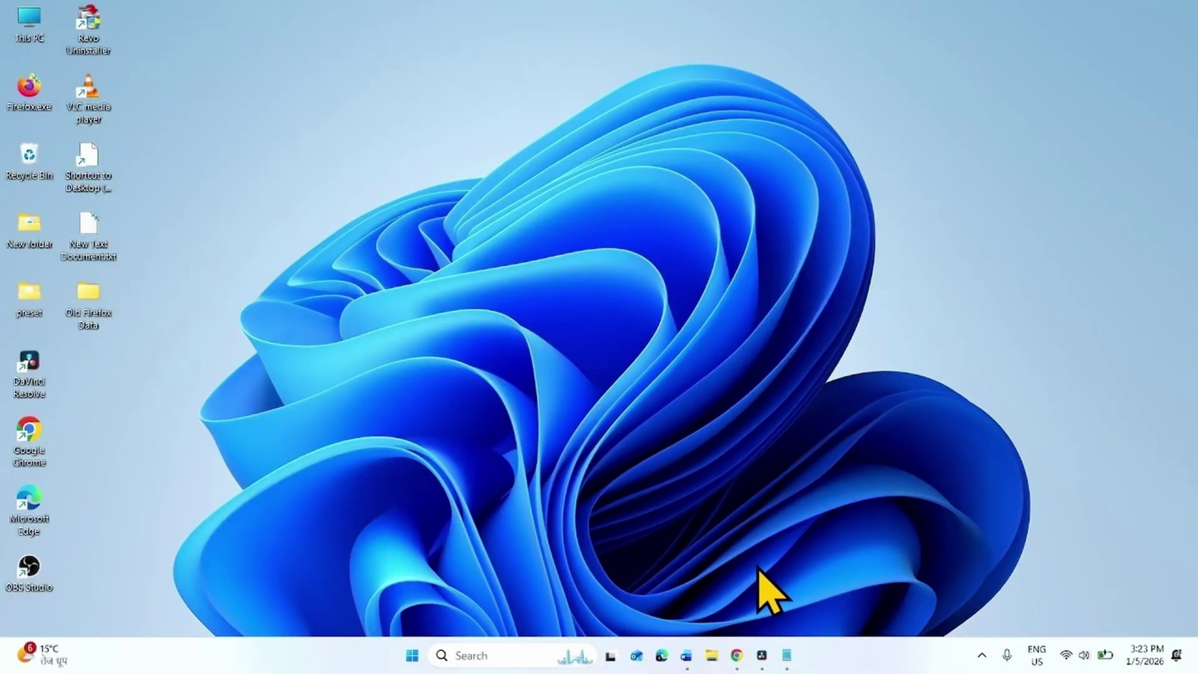
Download the 32-bit api-ms-win-core-memory-l1-1-3.dll zip from DLL-files.com
{"action": "left_click", "coordinate": [738, 655]}
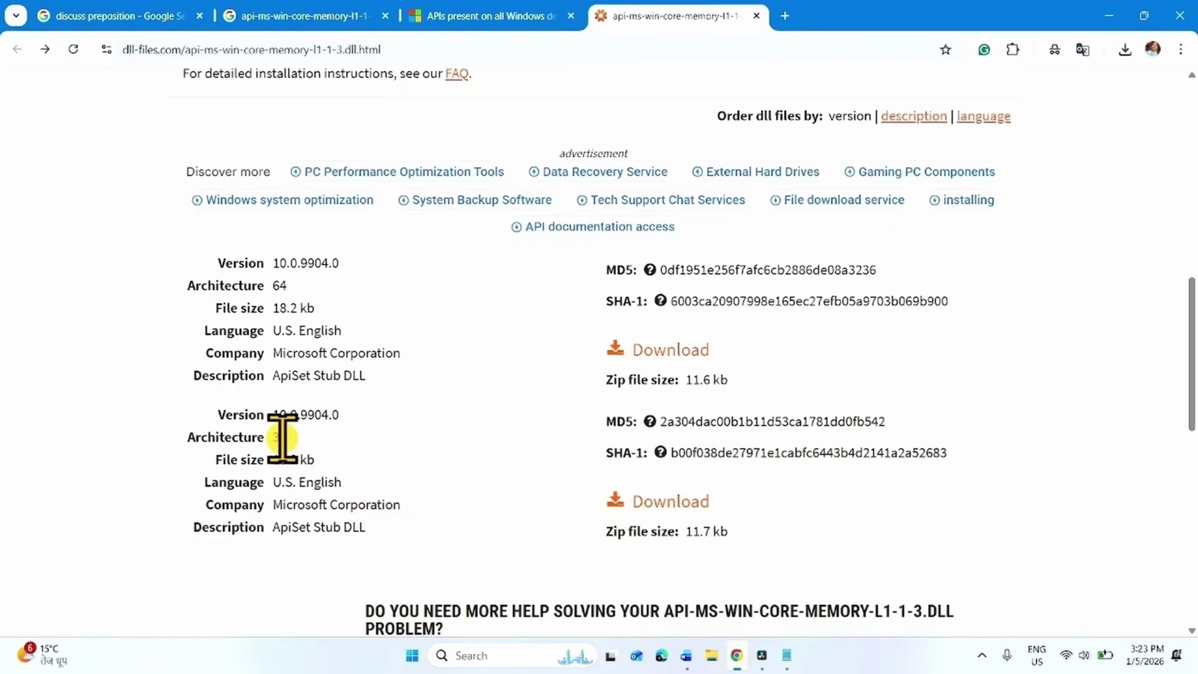
{"action": "double_click", "coordinate": [279, 437]}
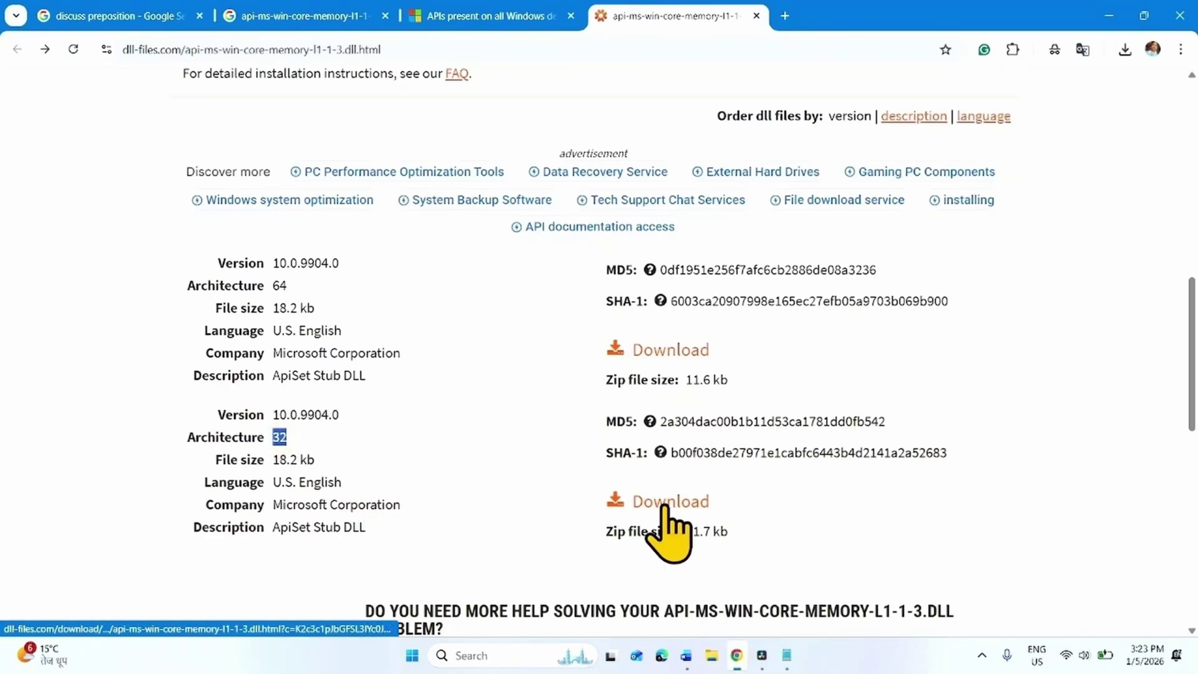
{"action": "left_click", "coordinate": [666, 505]}
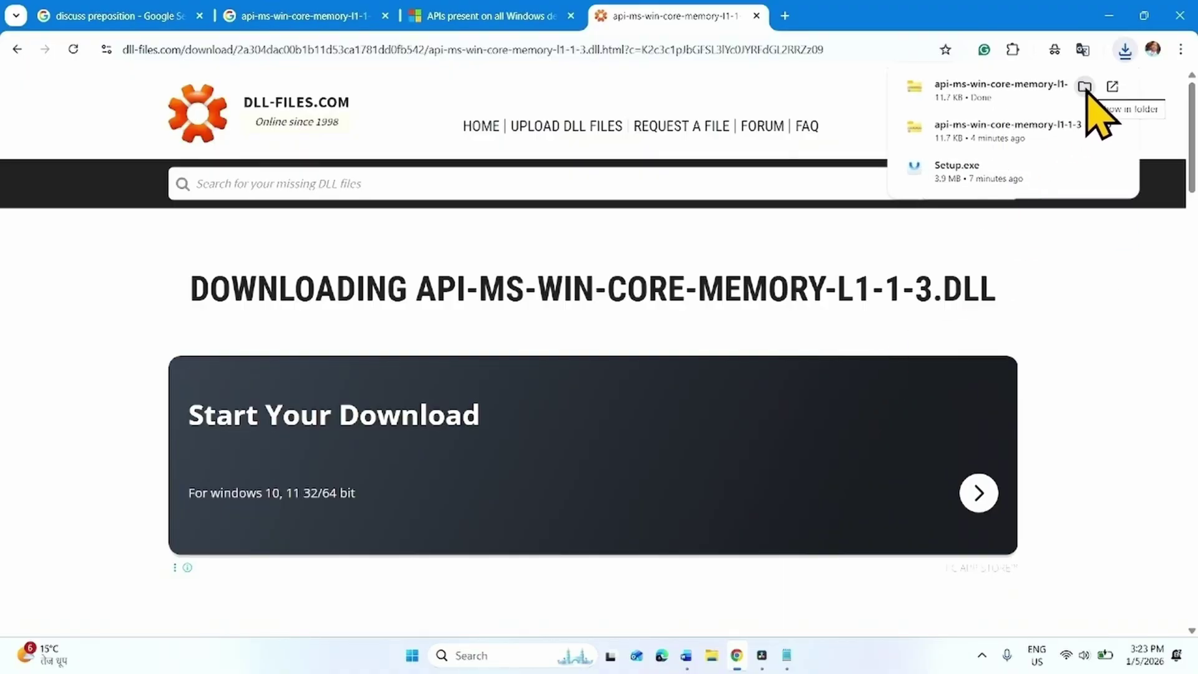
Extract the downloaded zip to its suggested folder in Downloads
{"action": "left_click", "coordinate": [1084, 86]}
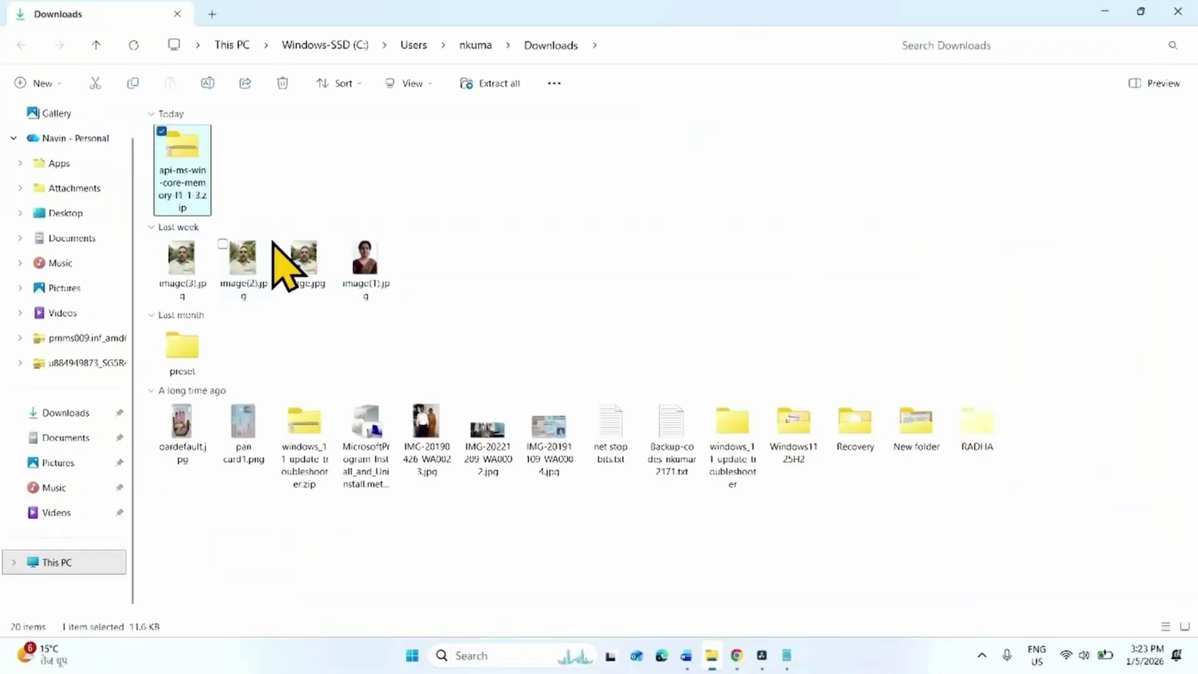
{"action": "left_click", "coordinate": [489, 85]}
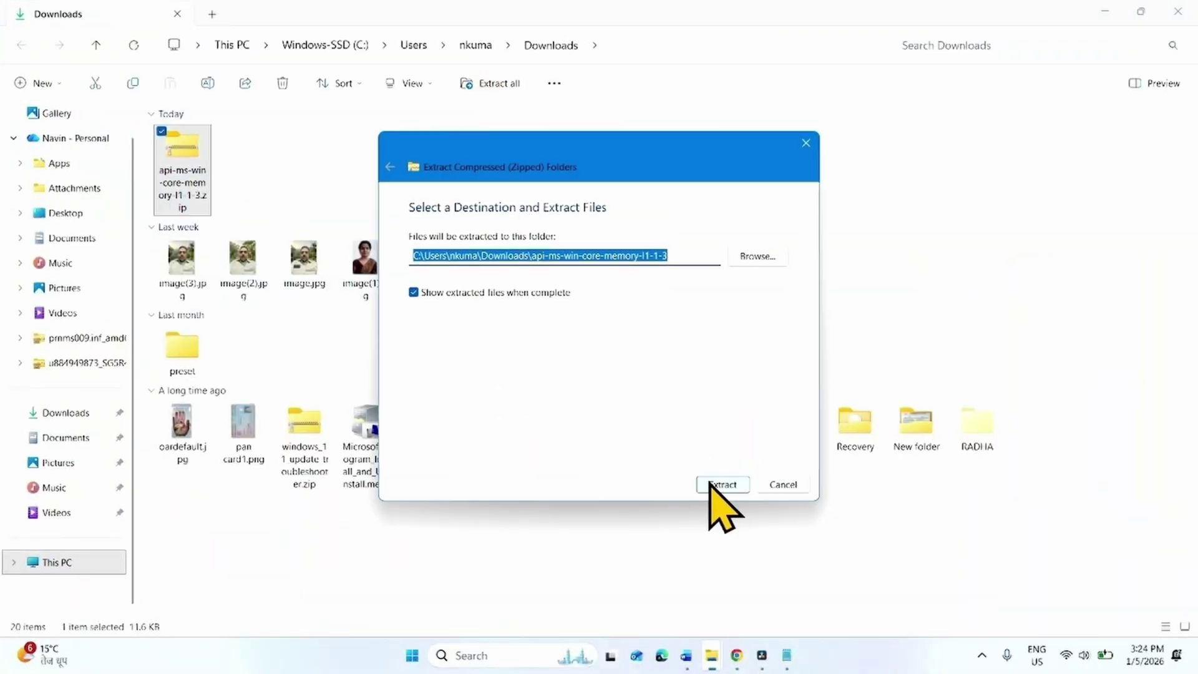
{"action": "left_click", "coordinate": [721, 485]}
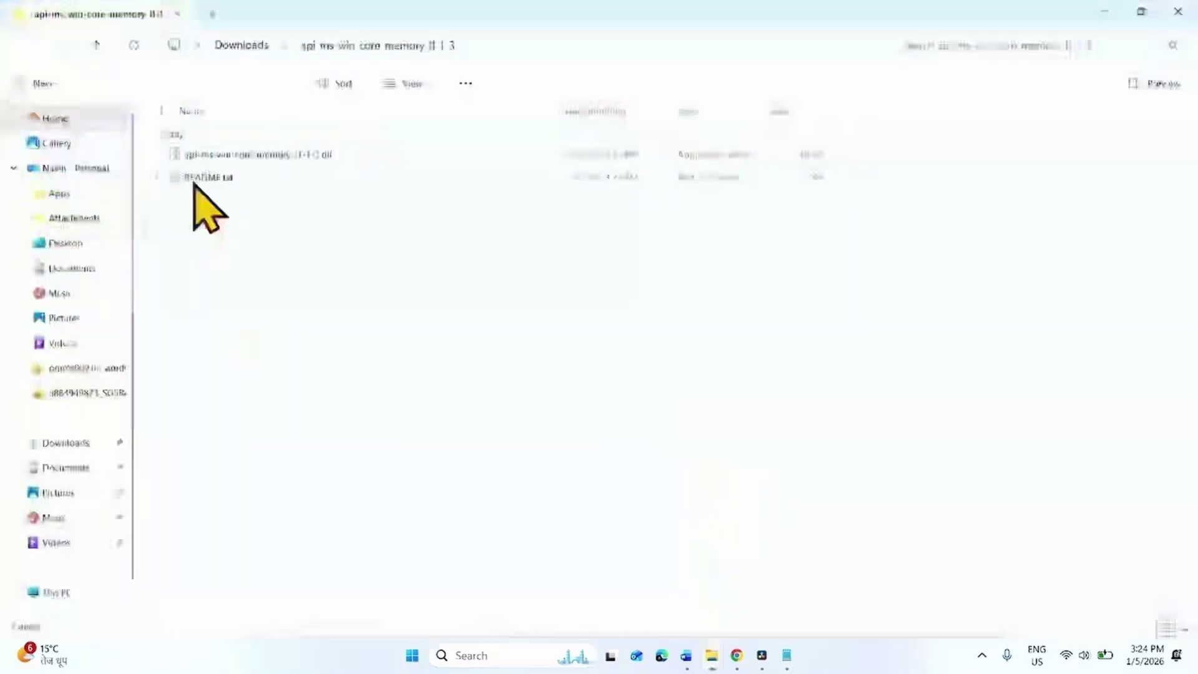
Copy the extracted DLL and browse to C:\Windows in a new Explorer tab
{"action": "right_click", "coordinate": [192, 159]}
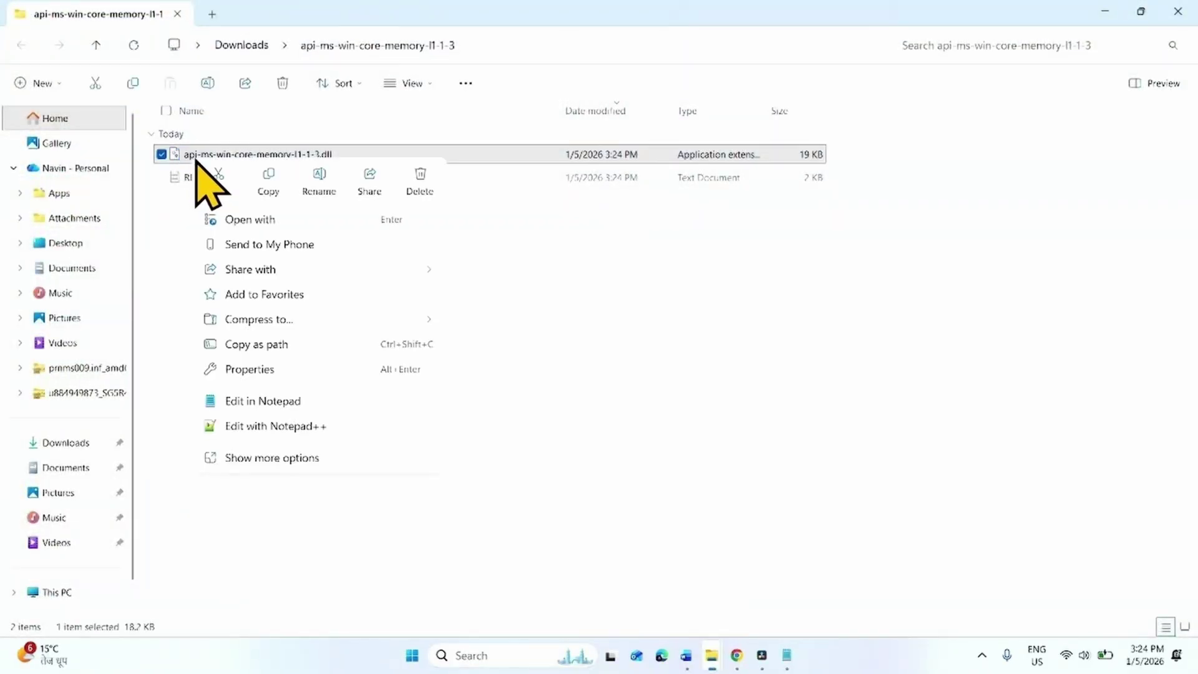
{"action": "left_click", "coordinate": [279, 187]}
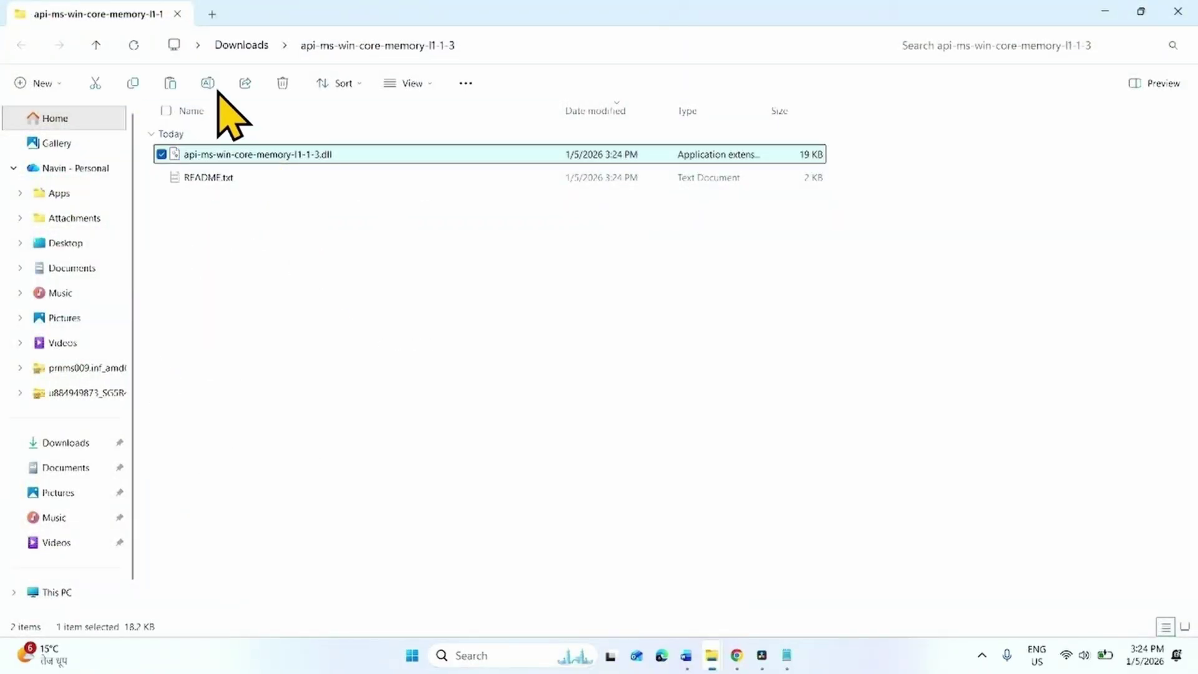
{"action": "left_click", "coordinate": [211, 15]}
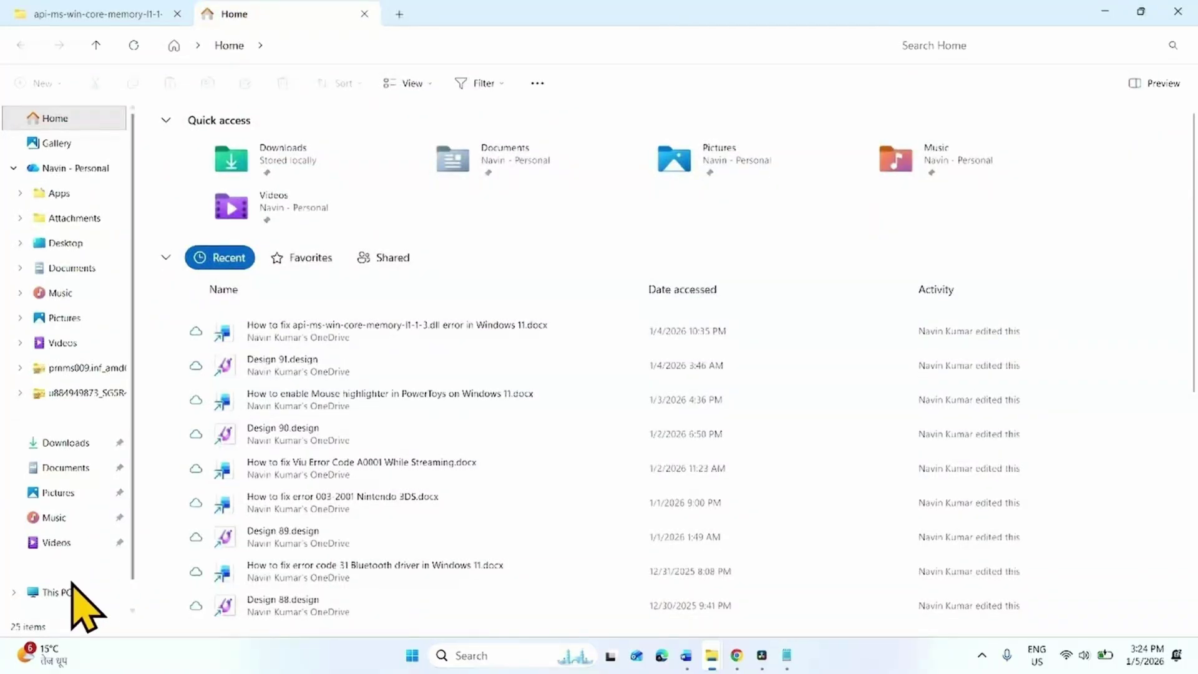
{"action": "left_click", "coordinate": [52, 592]}
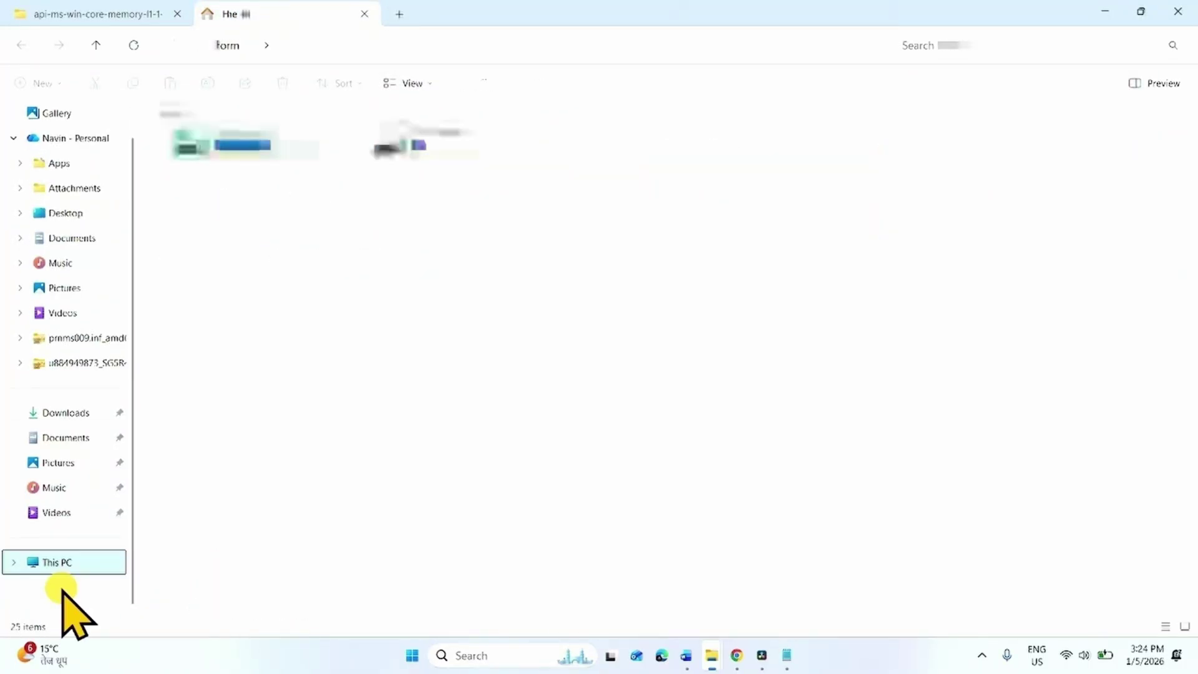
{"action": "left_click", "coordinate": [246, 149]}
{"action": "double_click", "coordinate": [246, 151]}
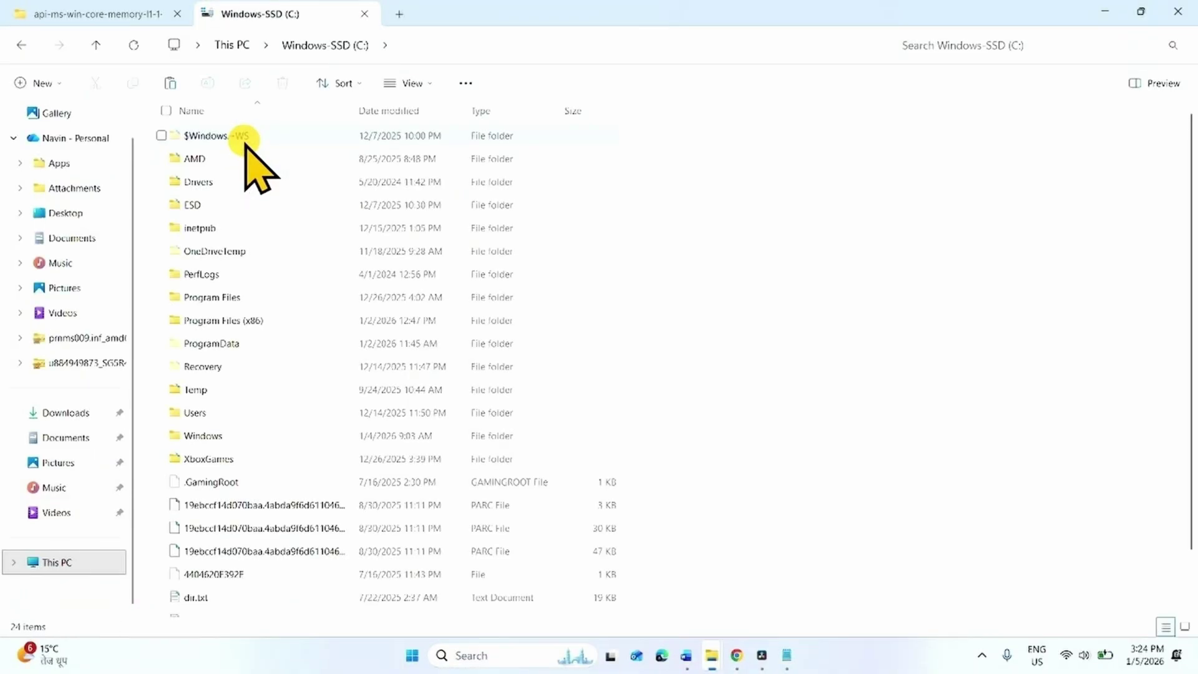
{"action": "double_click", "coordinate": [220, 437]}
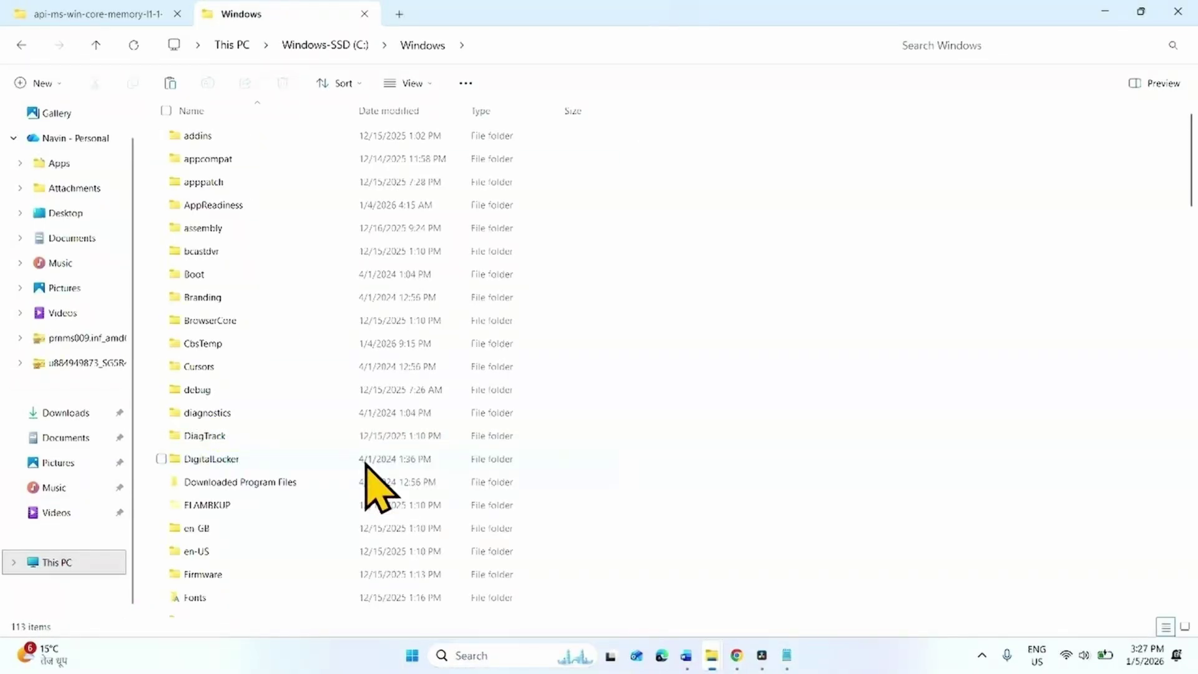
{"action": "scroll", "coordinate": [374, 482], "scroll_direction": "down", "scroll_amount": 7}
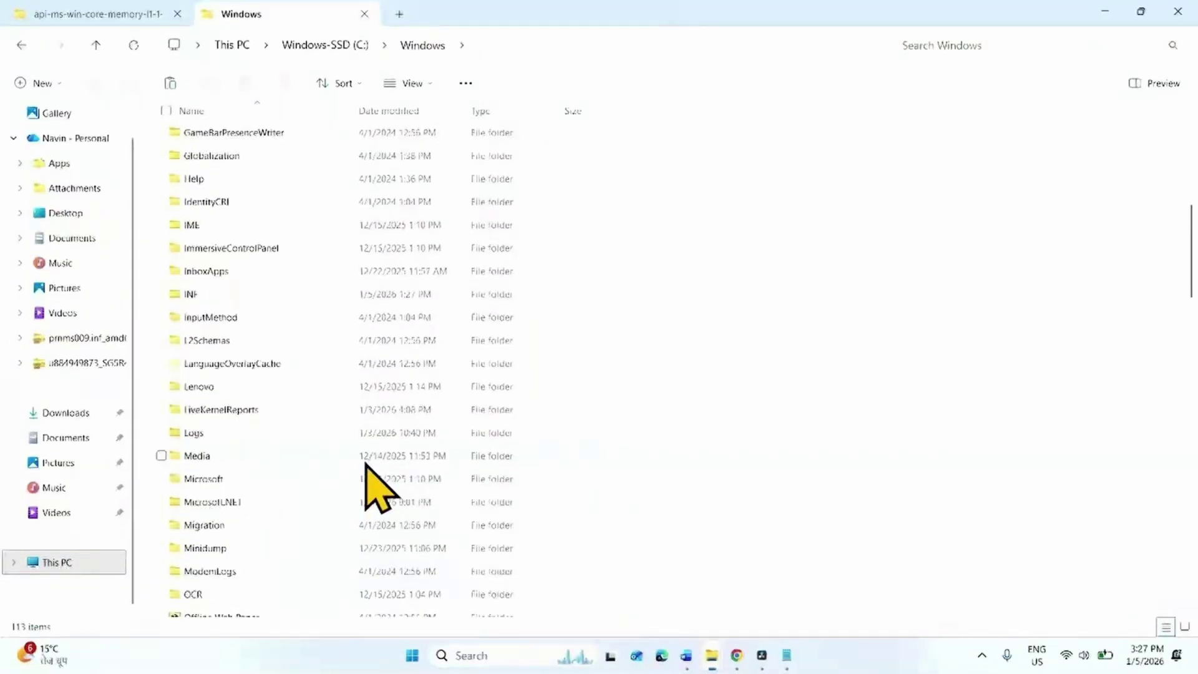
{"action": "scroll", "coordinate": [375, 481], "scroll_direction": "down", "scroll_amount": 12}
{"action": "scroll", "coordinate": [375, 482], "scroll_direction": "down", "scroll_amount": 8}
{"action": "scroll", "coordinate": [375, 481], "scroll_direction": "up", "scroll_amount": 13}
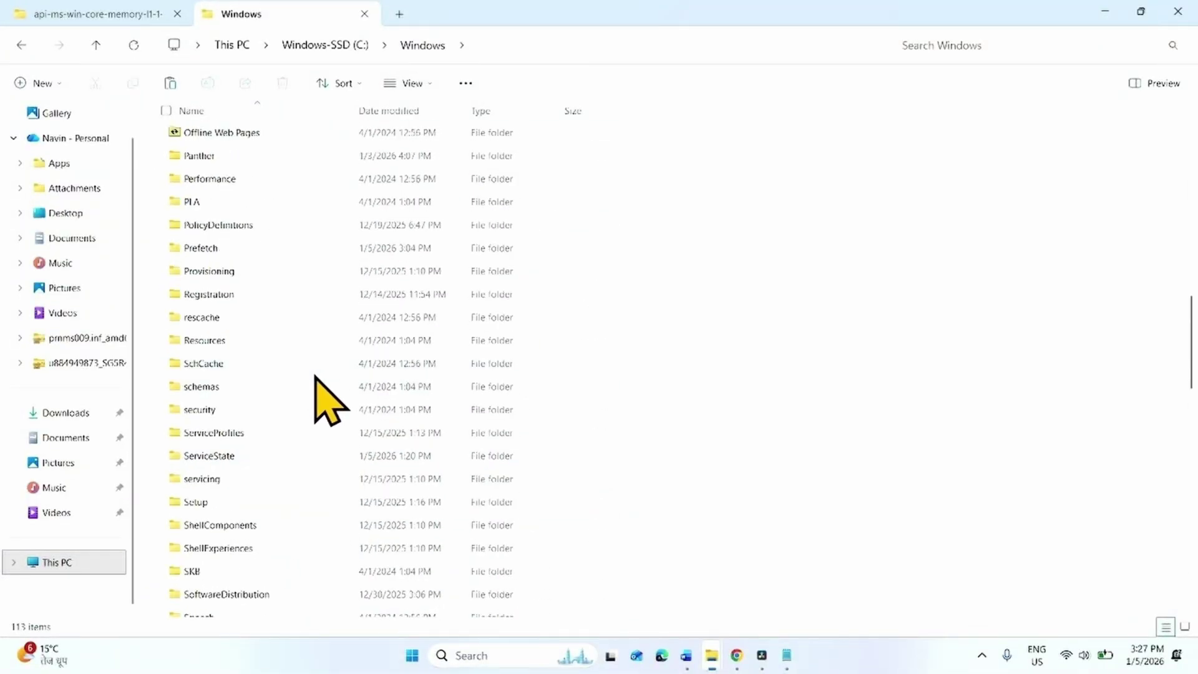
{"action": "scroll", "coordinate": [320, 402], "scroll_direction": "down", "scroll_amount": 7}
Paste the DLL into the SysWOW64 folder, granting administrator permission
{"action": "left_click", "coordinate": [207, 297]}
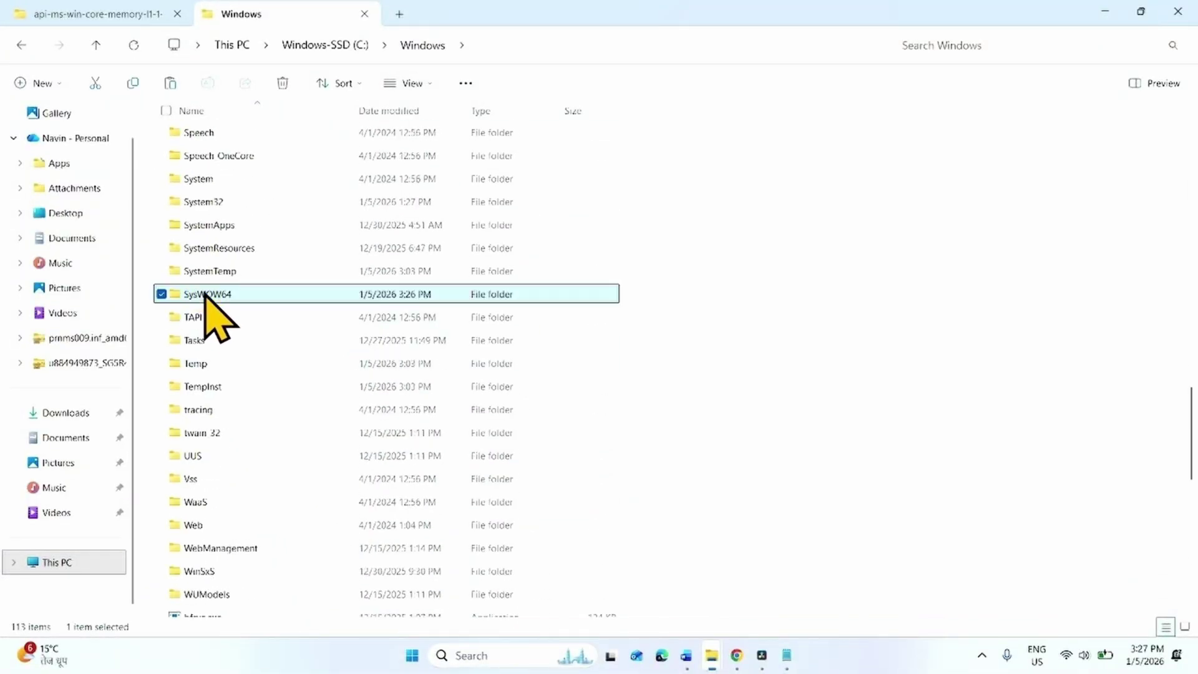
{"action": "double_click", "coordinate": [205, 292]}
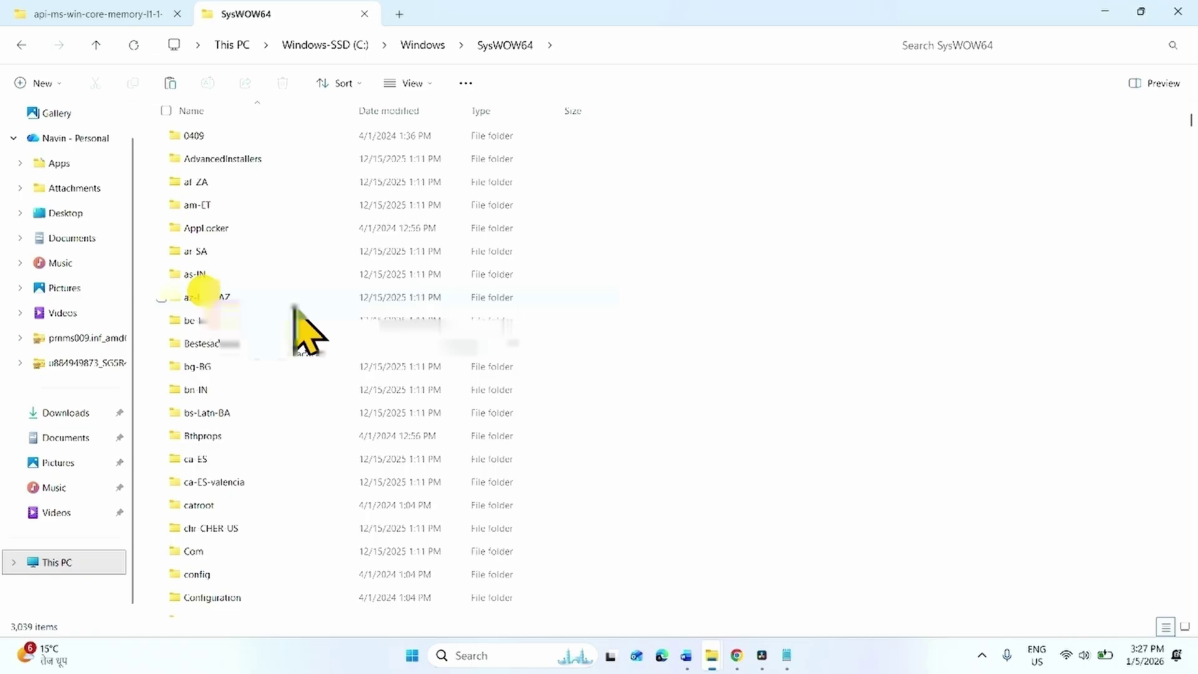
{"action": "left_click", "coordinate": [170, 84]}
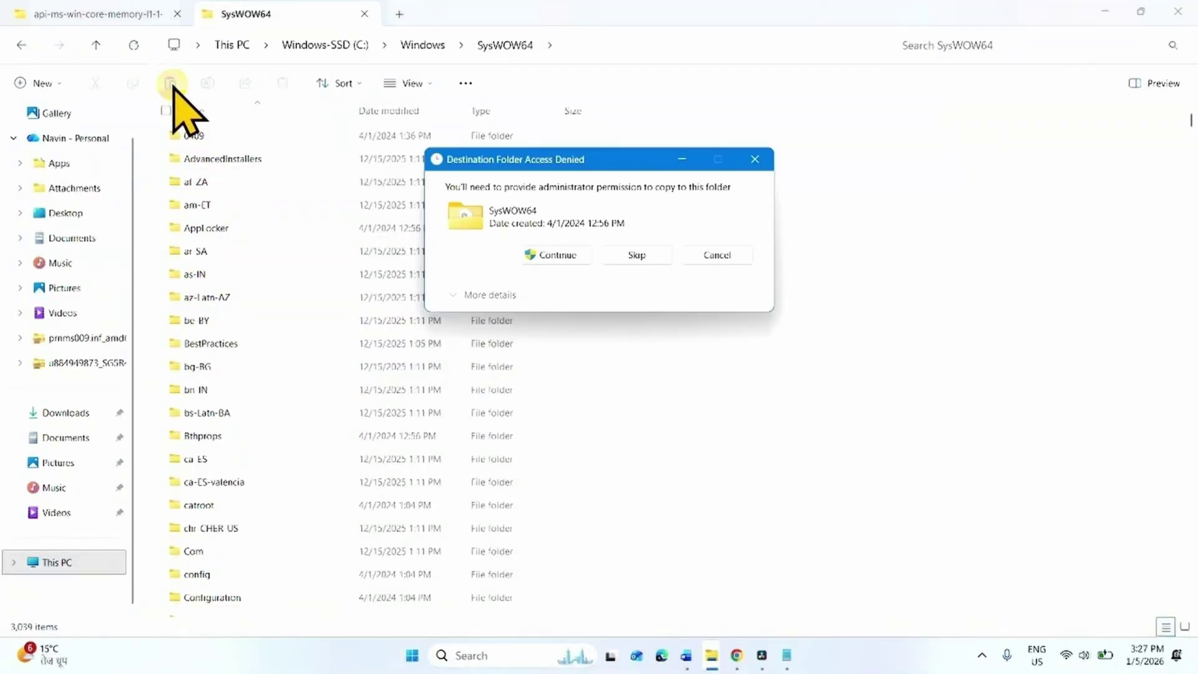
{"action": "left_click", "coordinate": [558, 255]}
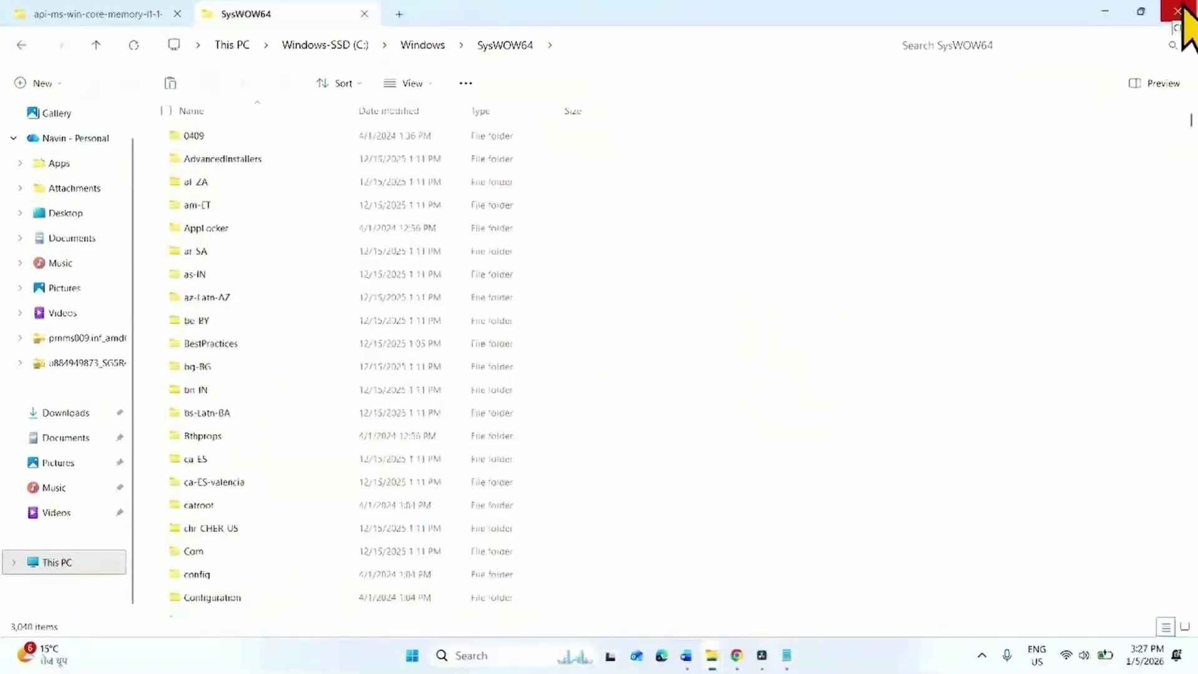
Close the SysWOW64 and Downloads windows, then restart the PC from Start's Power menu
{"action": "left_click", "coordinate": [1181, 14]}
{"action": "left_click", "coordinate": [1181, 14]}
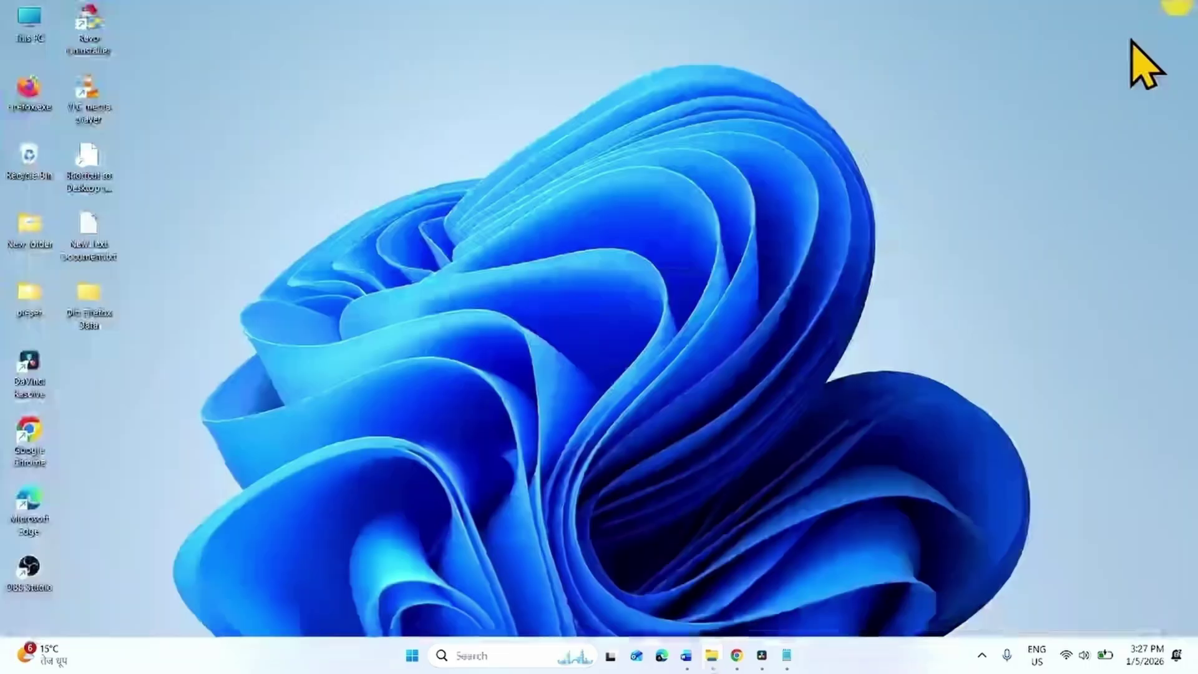
{"action": "left_click", "coordinate": [412, 656]}
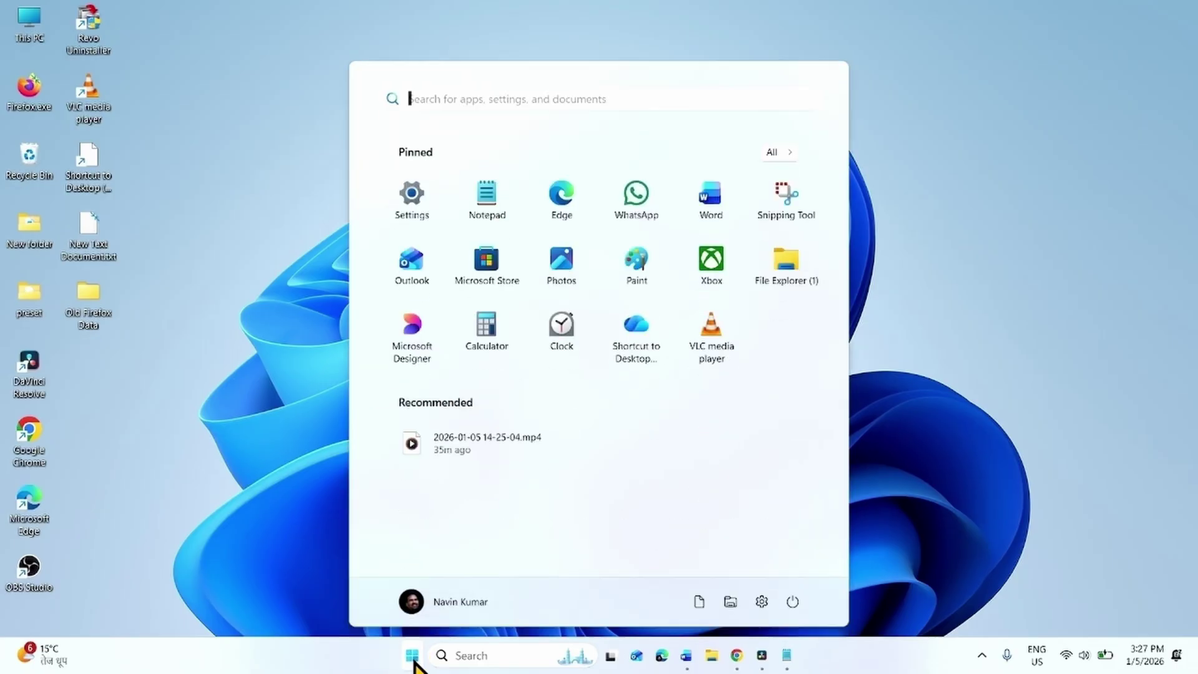
{"action": "left_click", "coordinate": [793, 601]}
{"action": "left_click", "coordinate": [792, 570]}
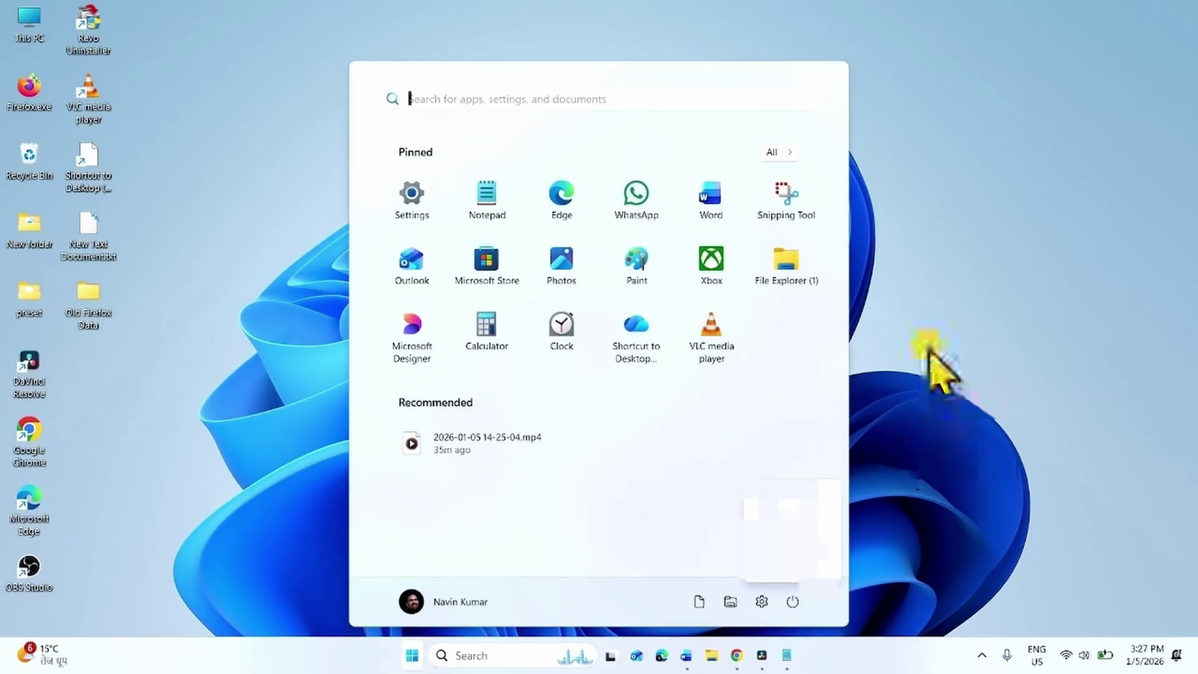